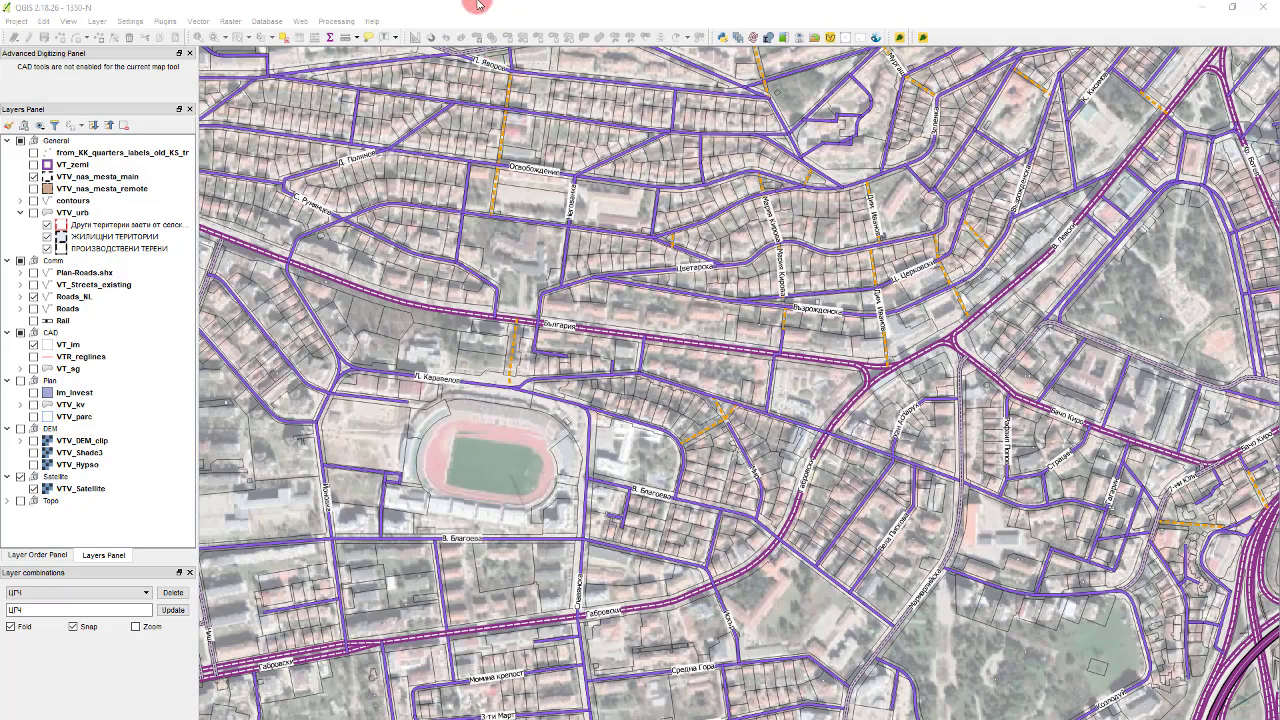
# Open the plugin manager and search for 'qgis2'
pyautogui.click(165, 22)
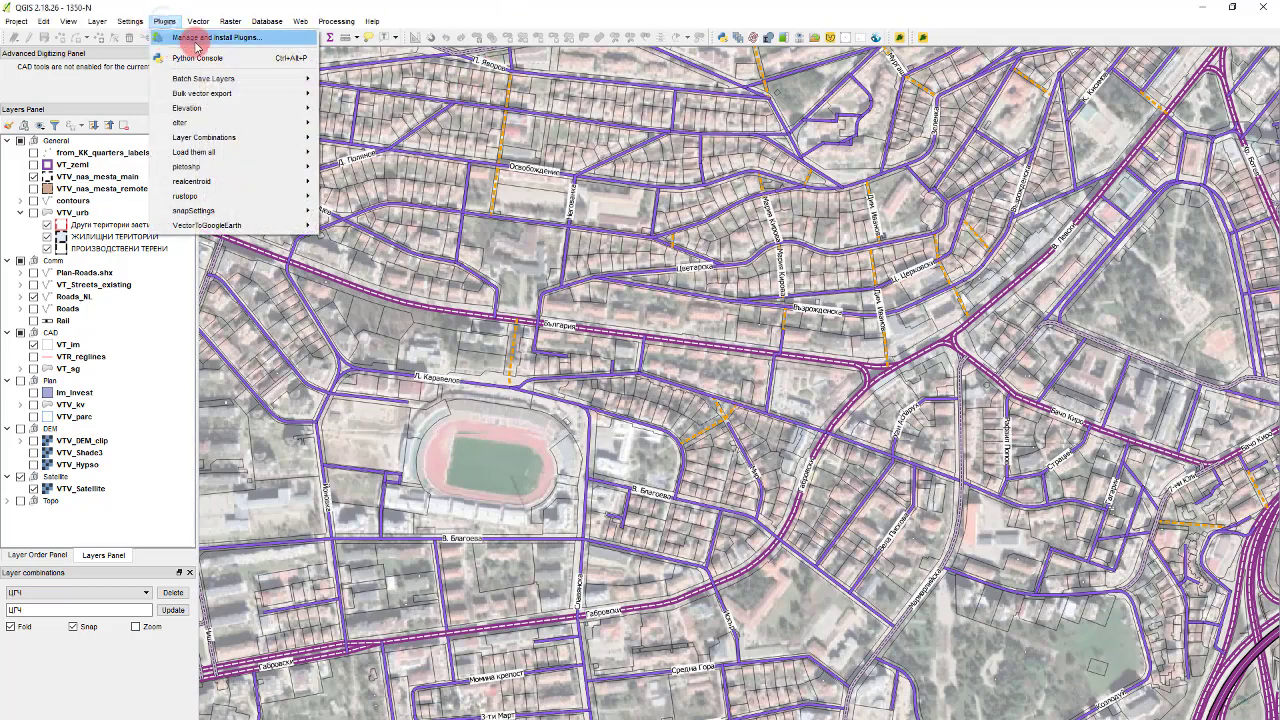
pyautogui.click(190, 40)
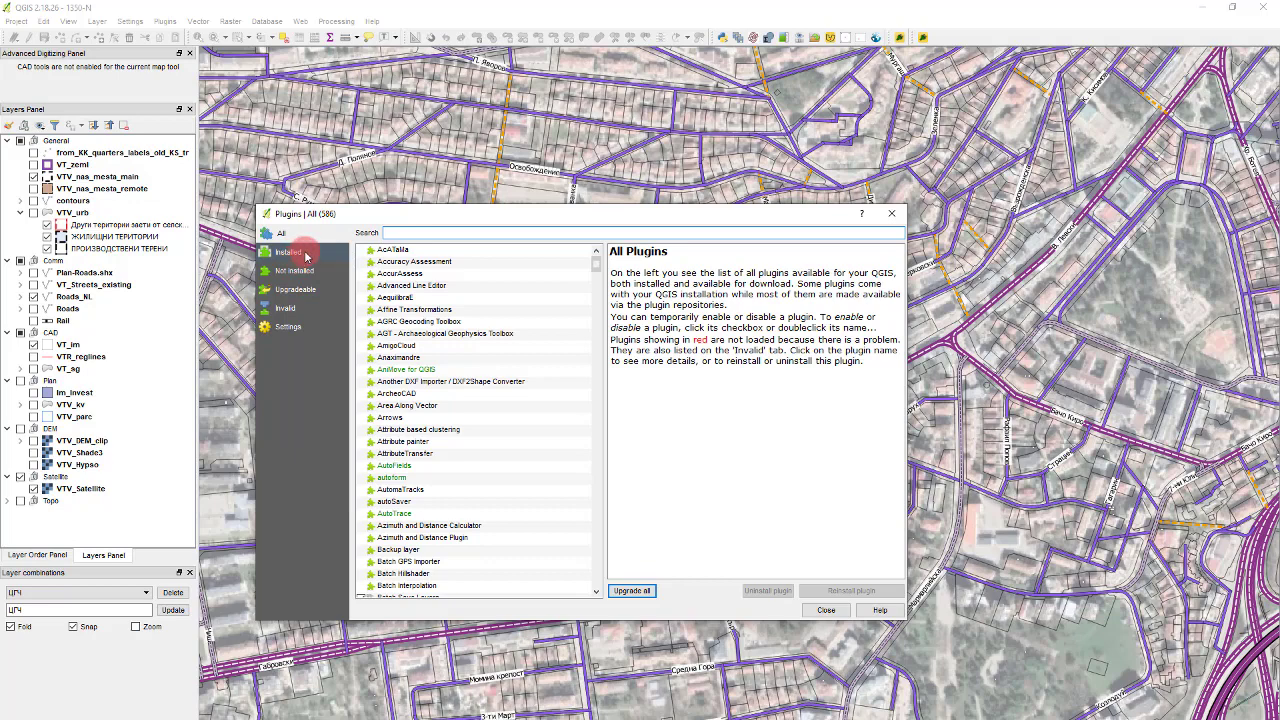
pyautogui.click(425, 233)
pyautogui.write('qgis')
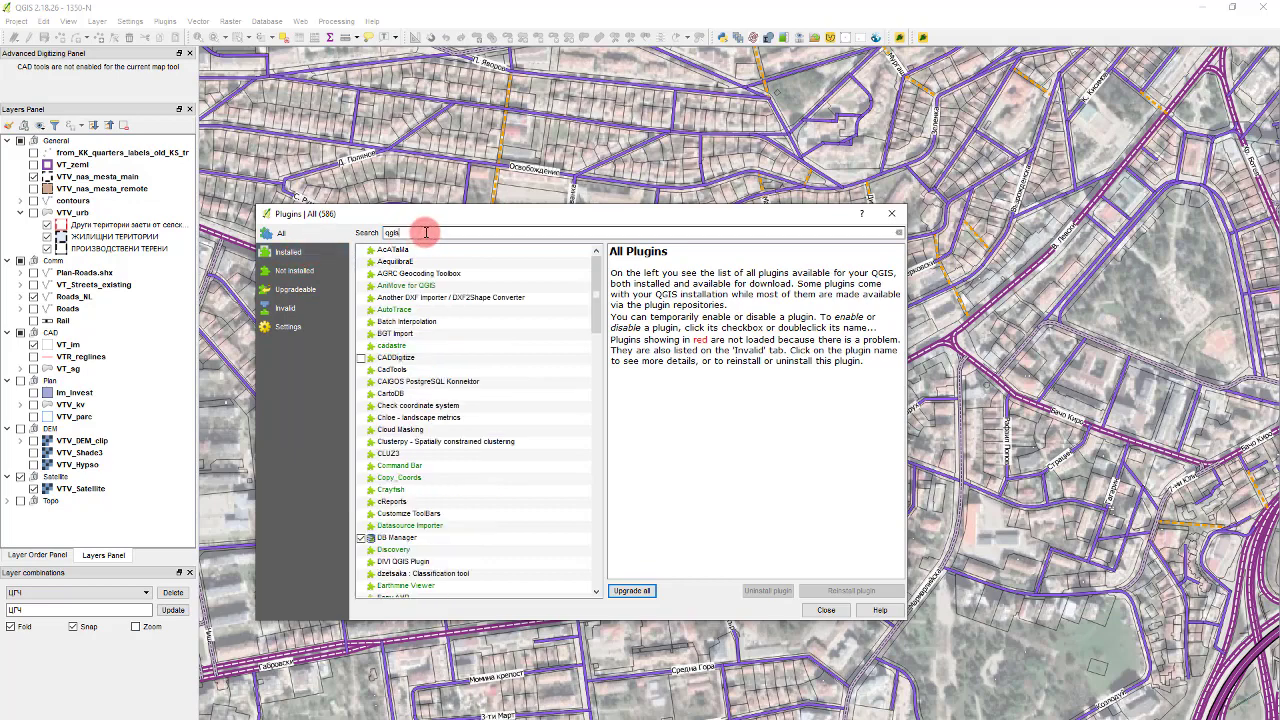
pyautogui.write('2')
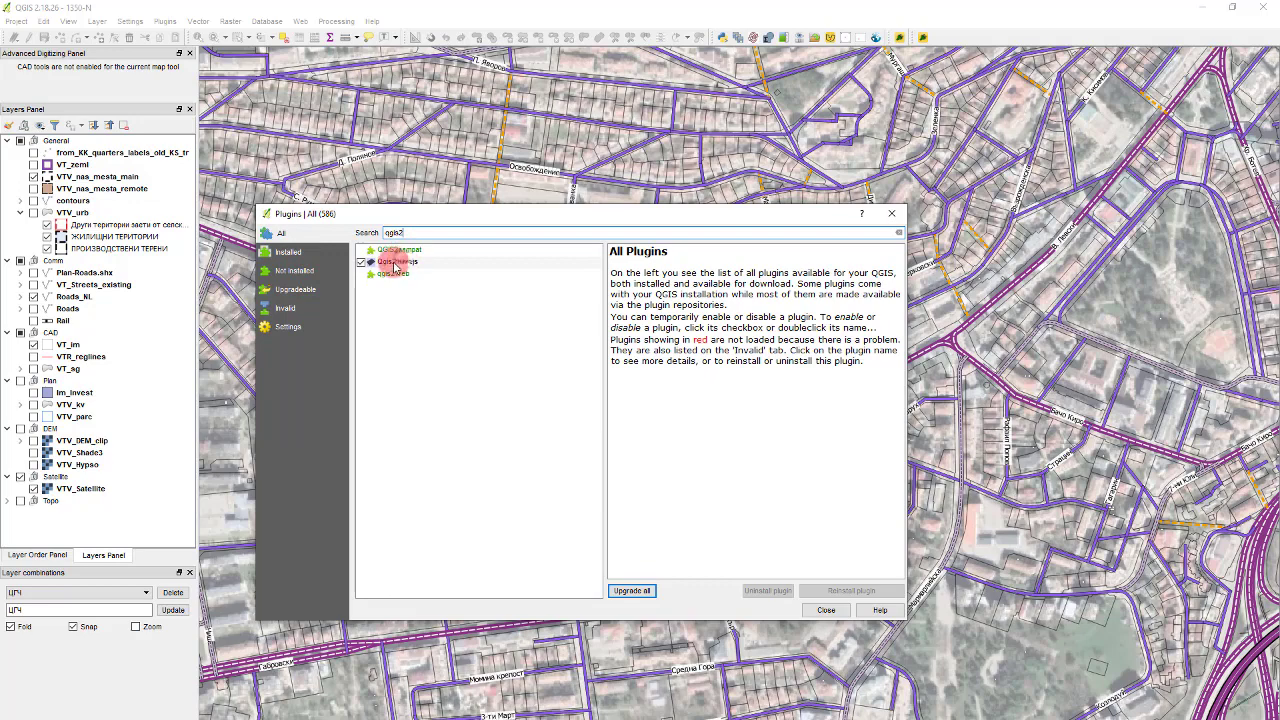
# Select Qgis2threejs 1.4.2, submit a star rating, and scroll through its changelog
pyautogui.moveTo(395, 266); pyautogui.dragTo(433, 266)
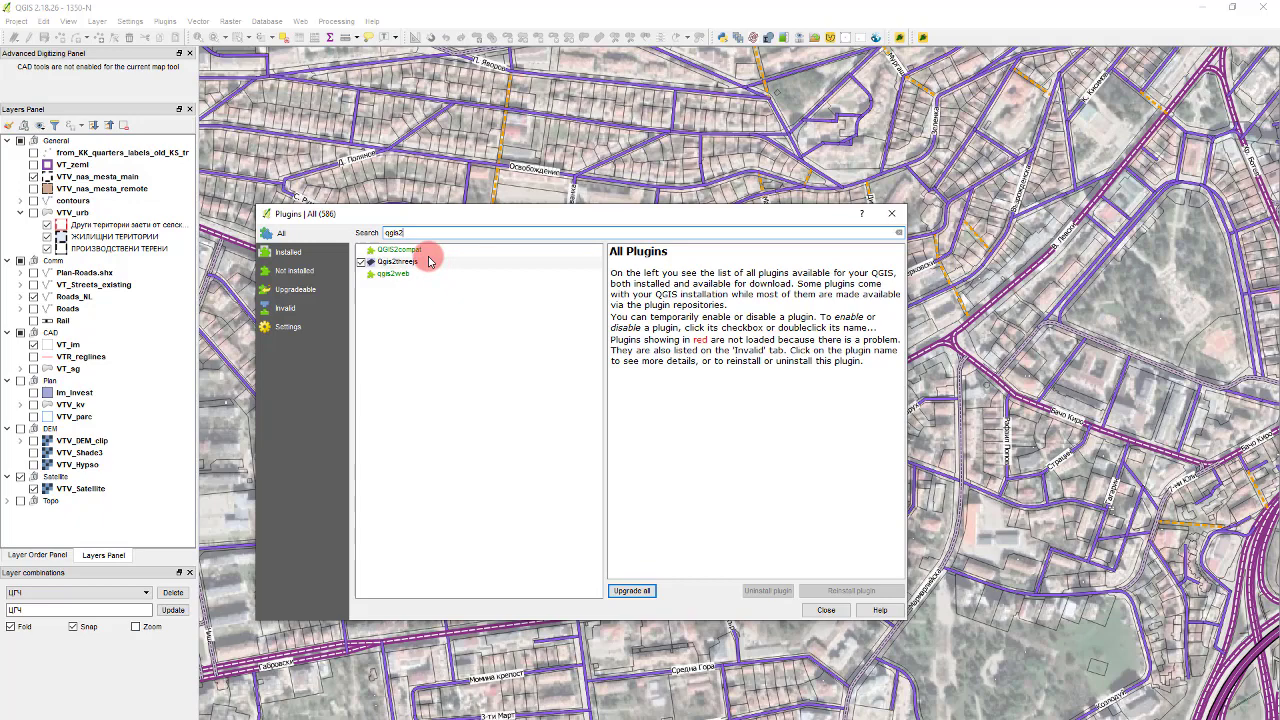
pyautogui.click(429, 261)
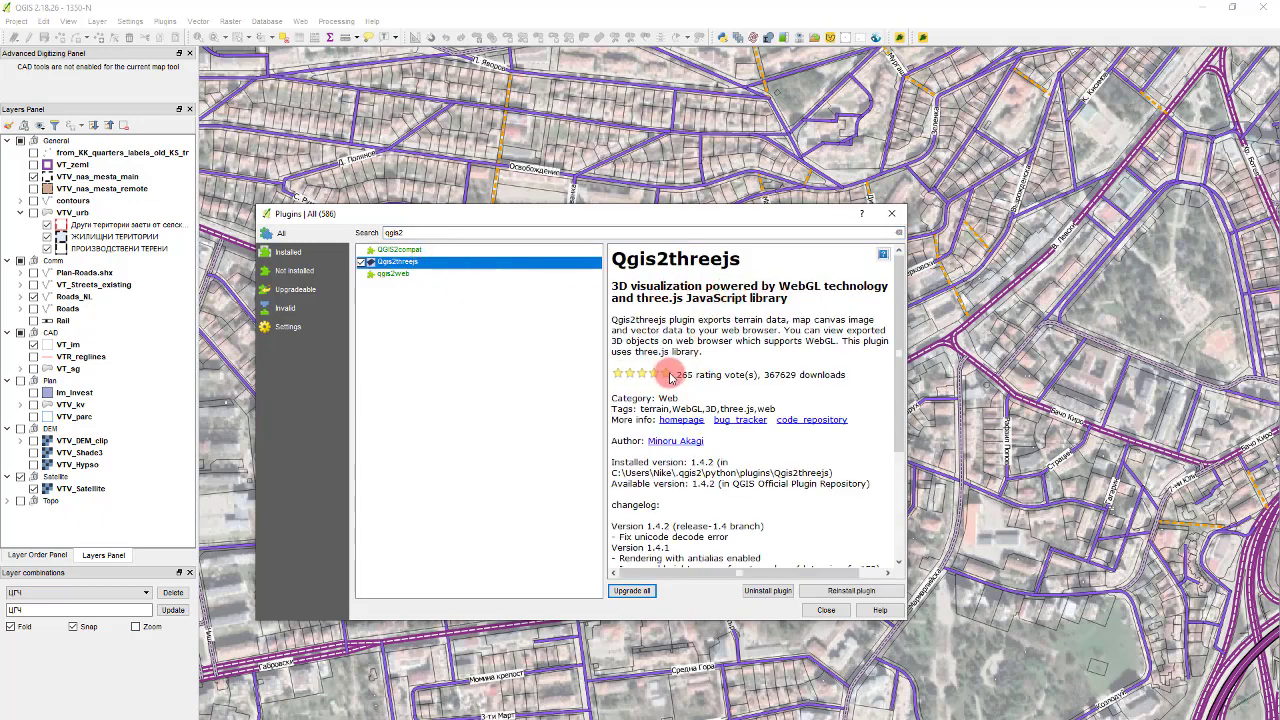
pyautogui.click(668, 376)
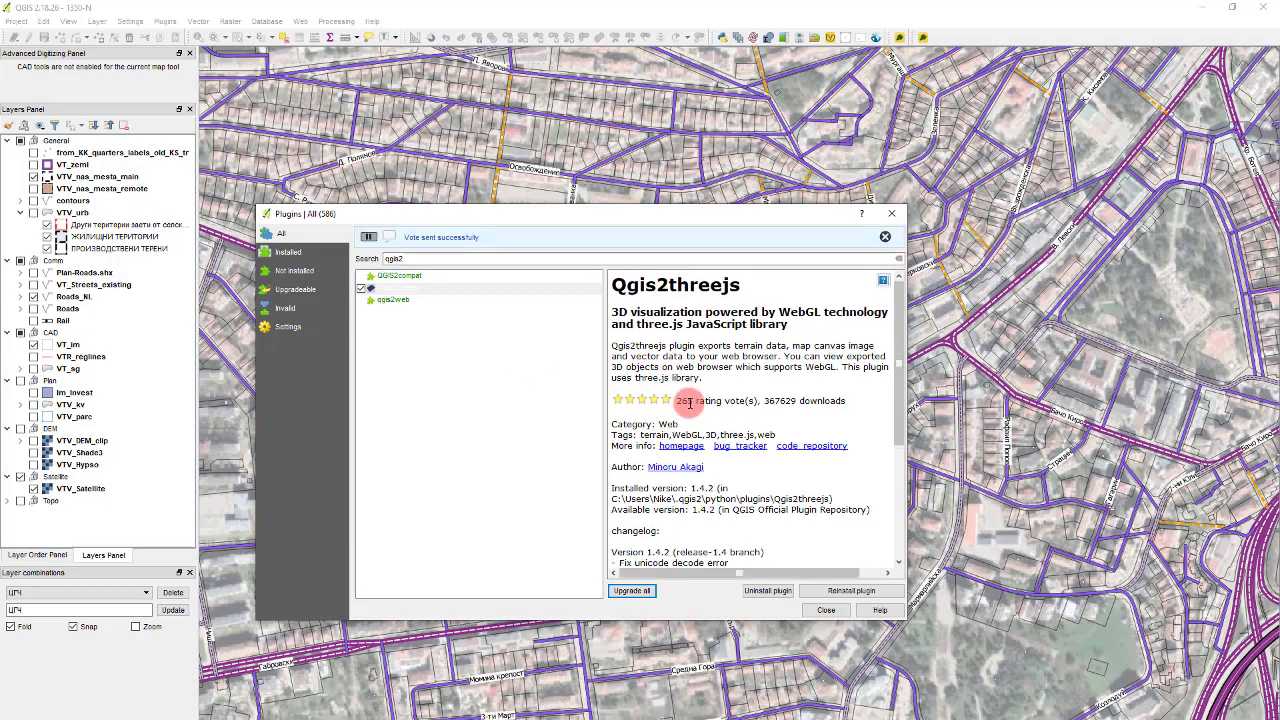
pyautogui.scroll(-5, 614, 443)
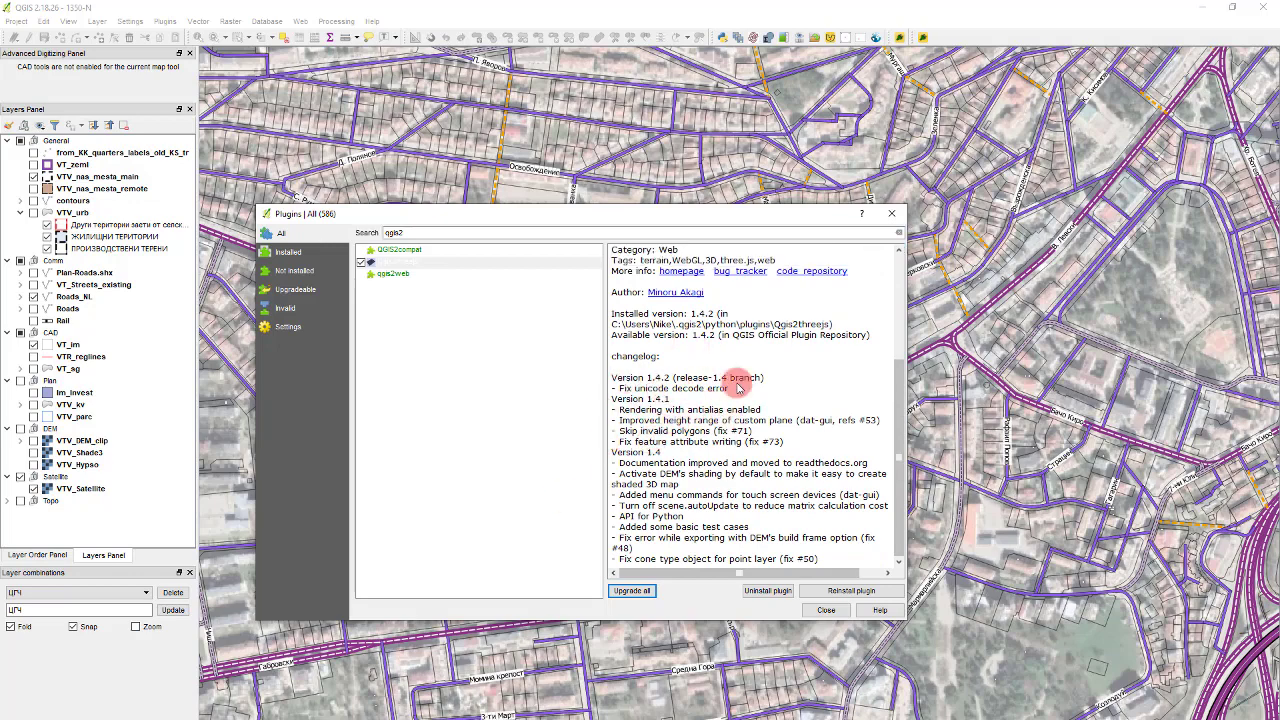
# Close the plugin manager and launch Web > Qgis2threejs
pyautogui.click(826, 610)
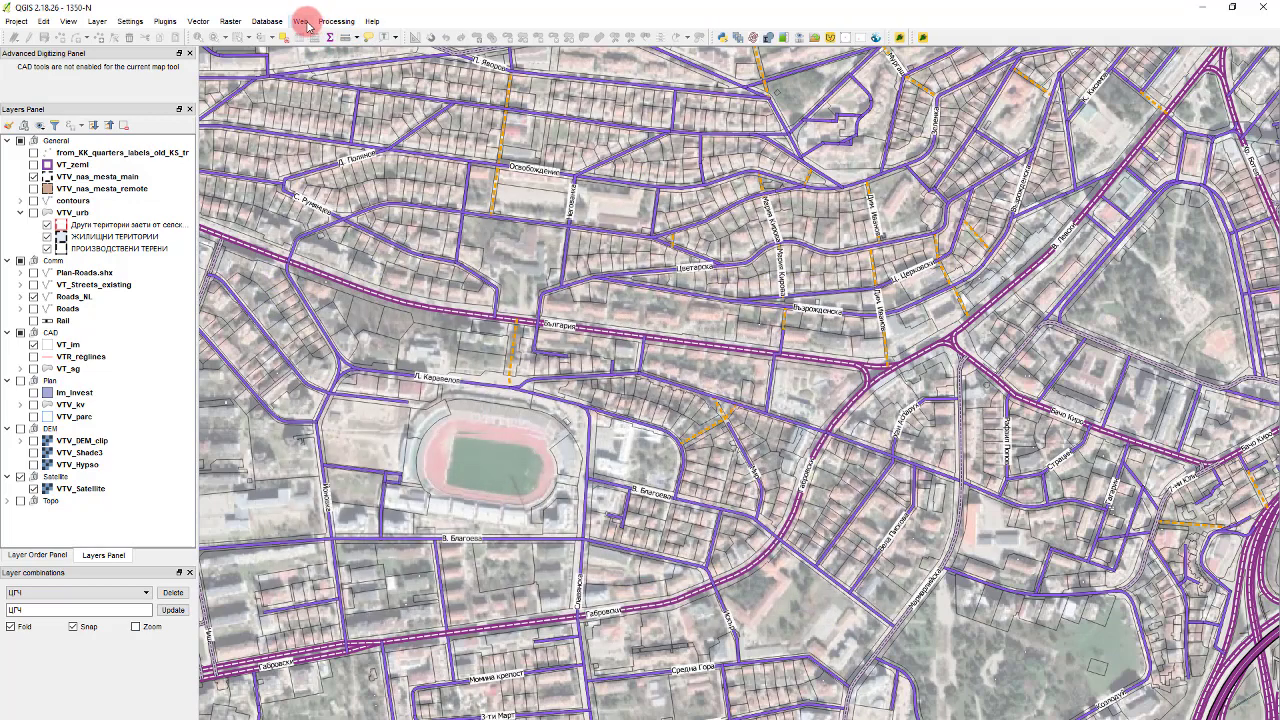
pyautogui.click(303, 24)
pyautogui.moveTo(316, 38)
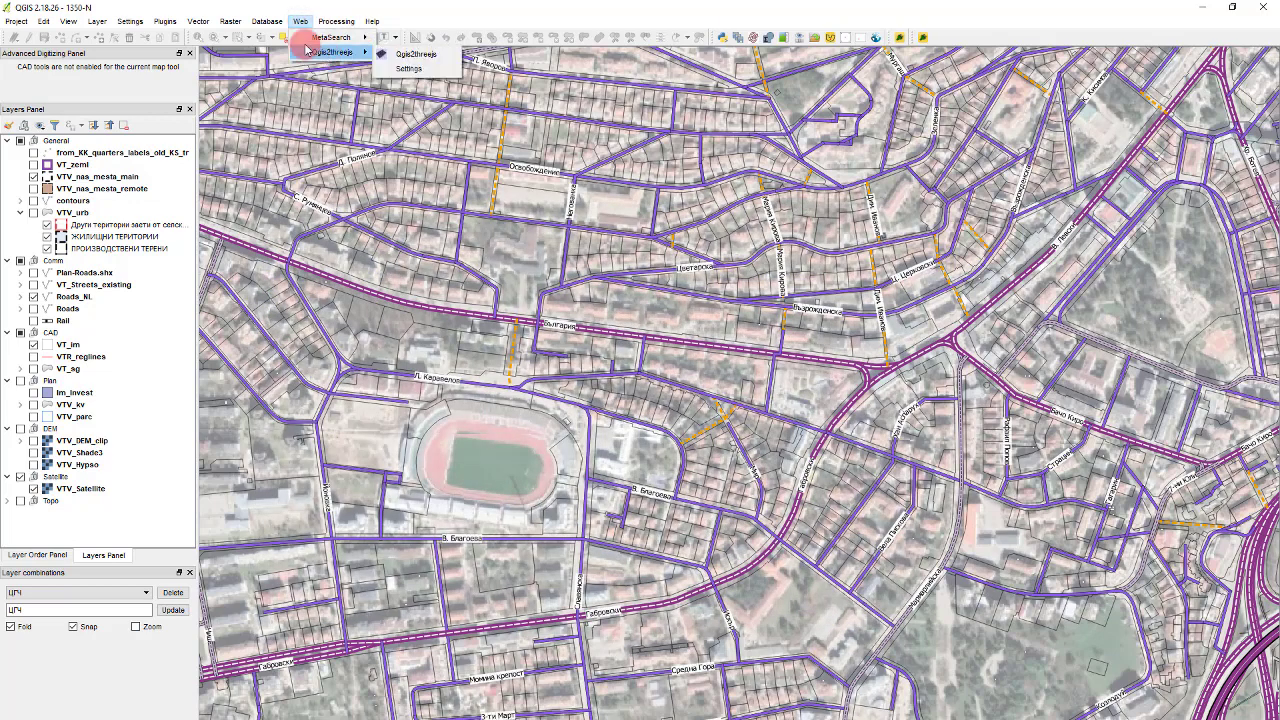
pyautogui.click(430, 55)
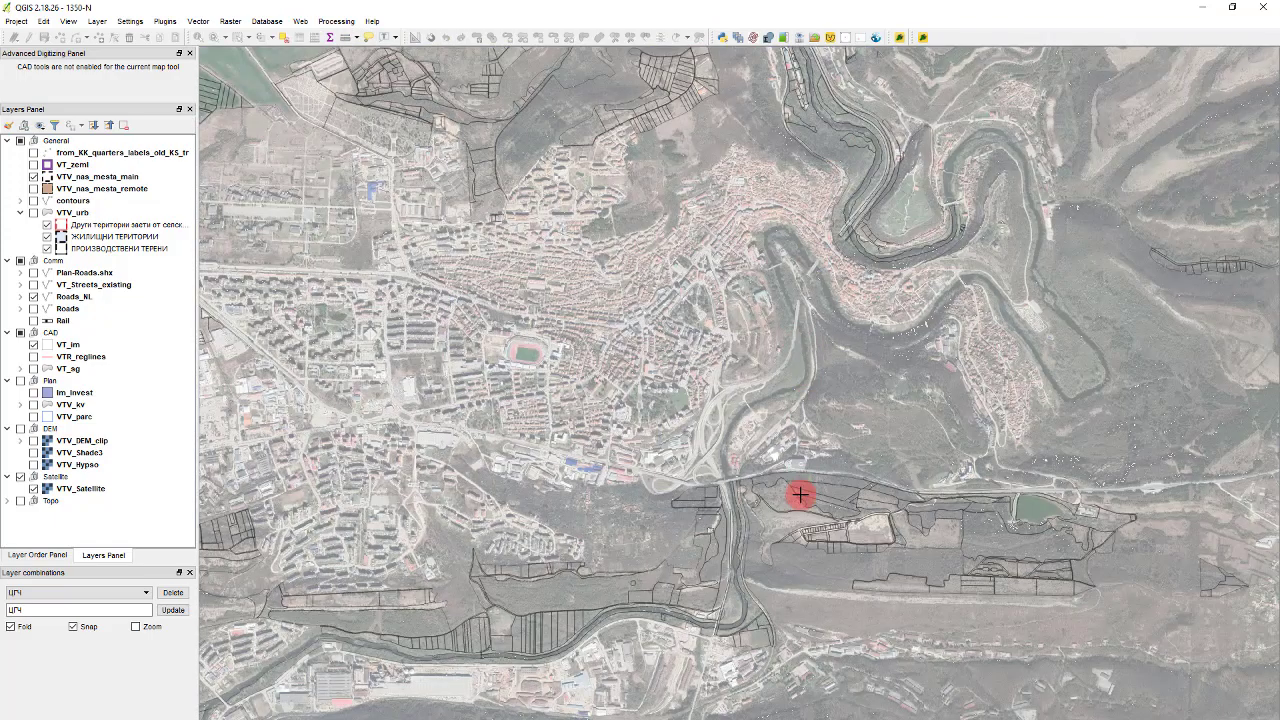
# Zoom the map out and back in to the roundabout near the river
pyautogui.scroll(-1, 930, 445)
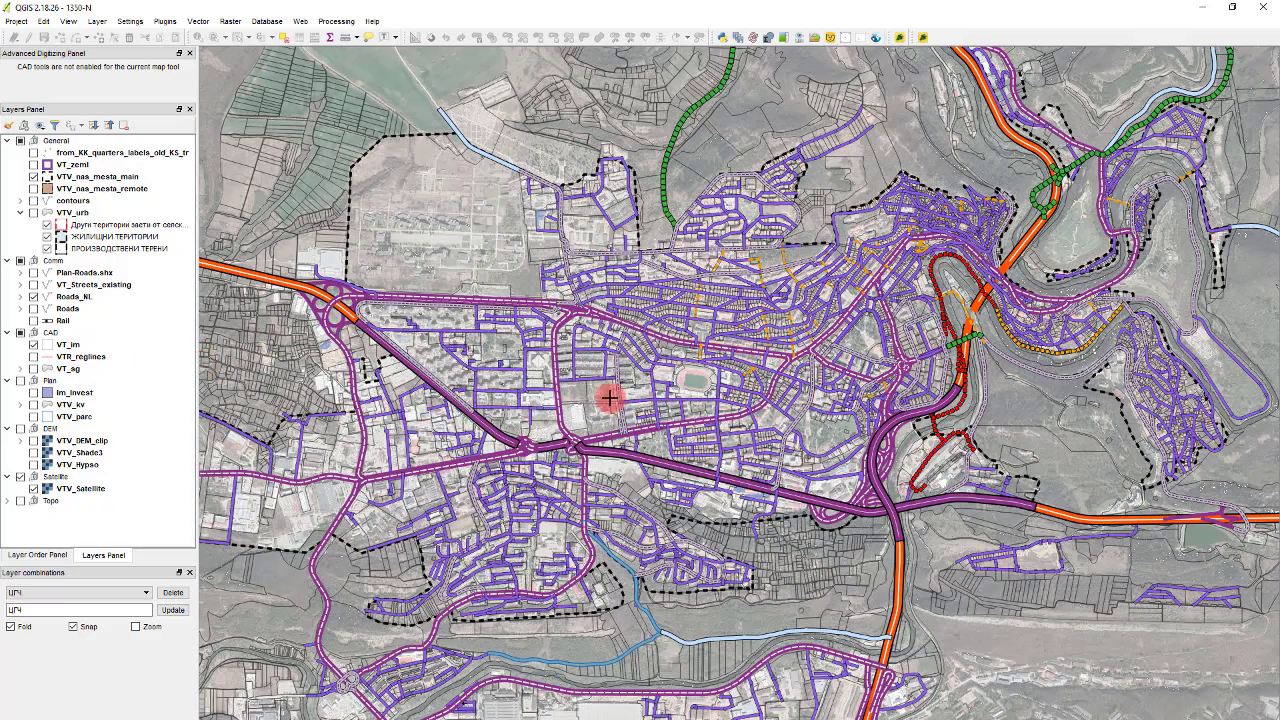
pyautogui.scroll(1, 918, 462)
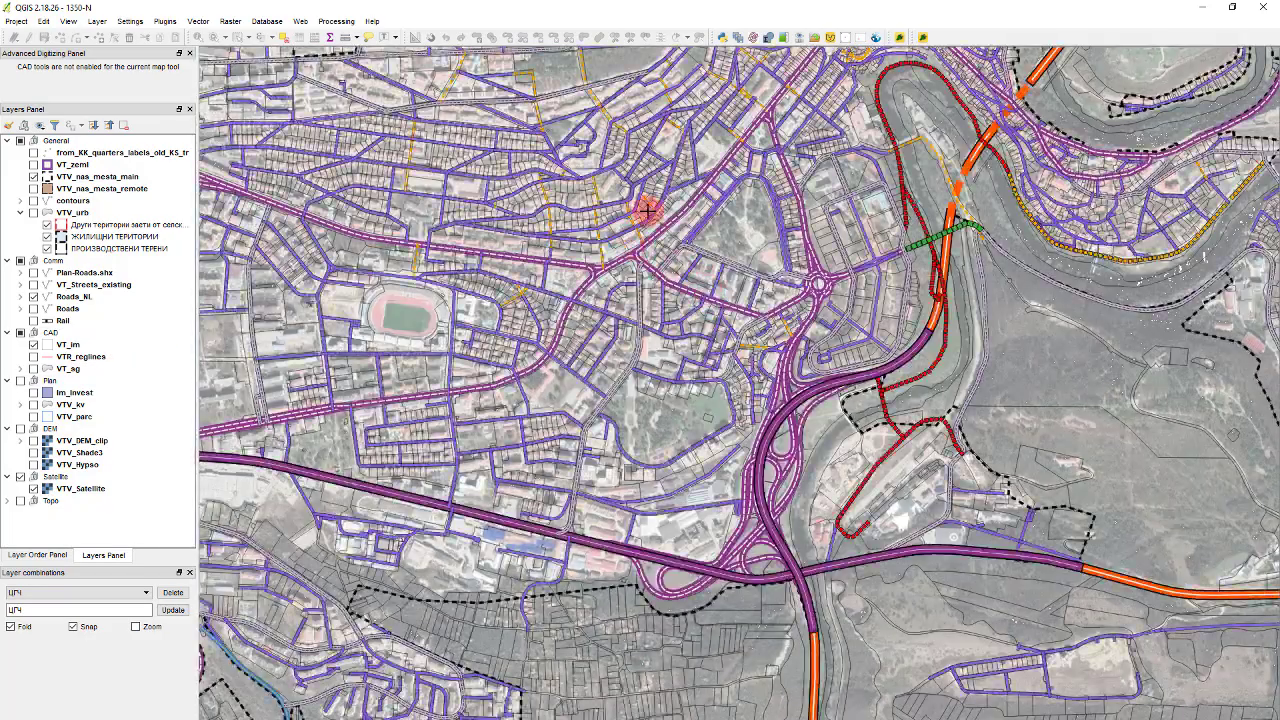
pyautogui.scroll(1, 757, 223)
pyautogui.scroll(-1, 730, 280)
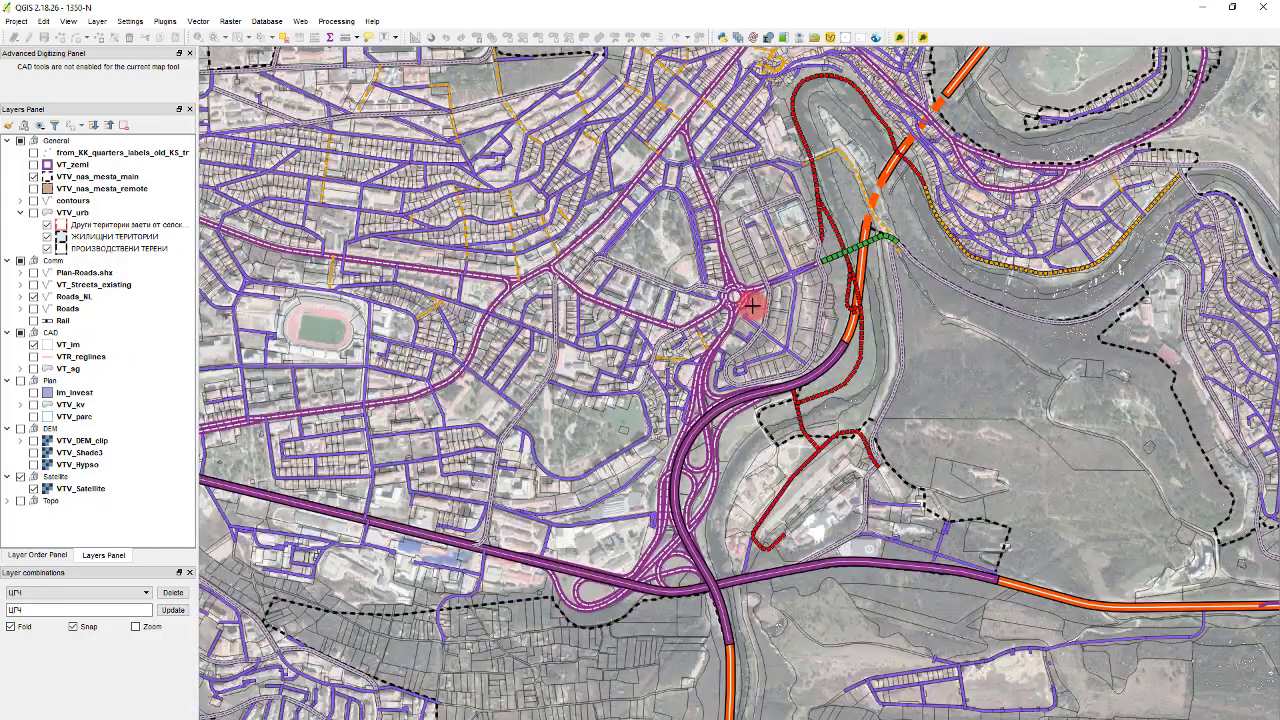
pyautogui.scroll(1, 749, 300)
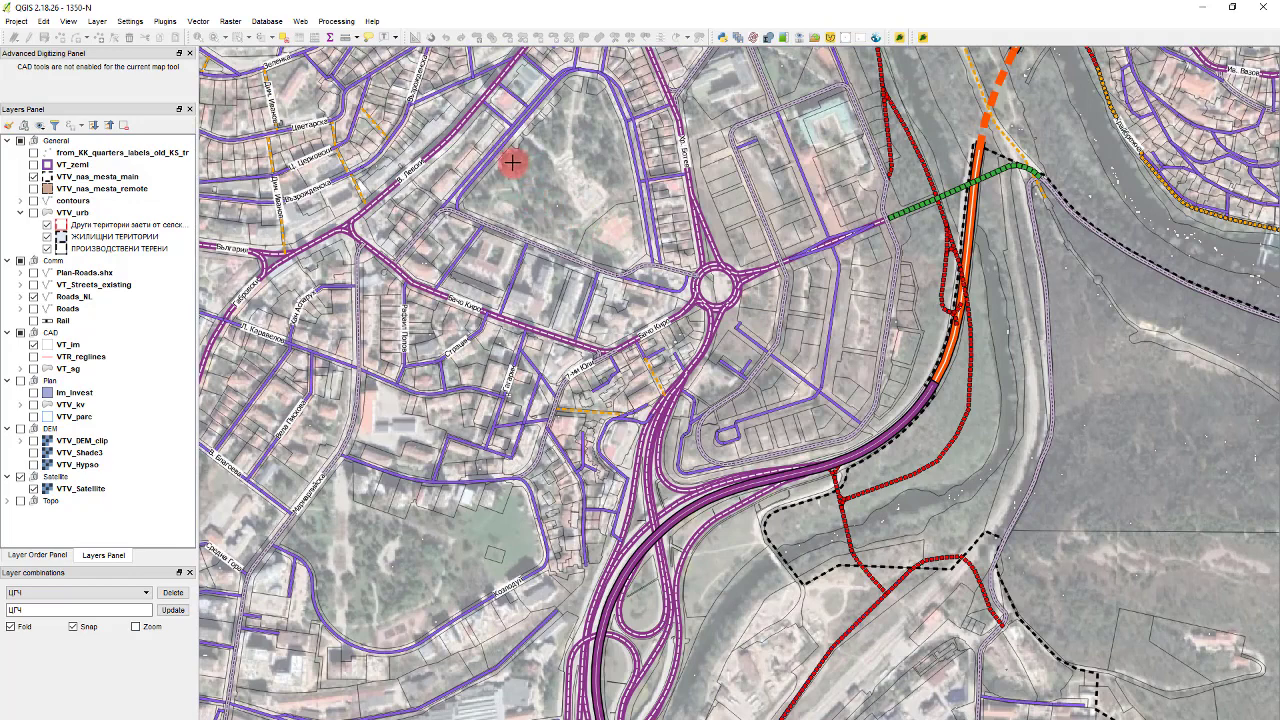
pyautogui.scroll(1, 512, 147)
pyautogui.scroll(-1, 677, 491)
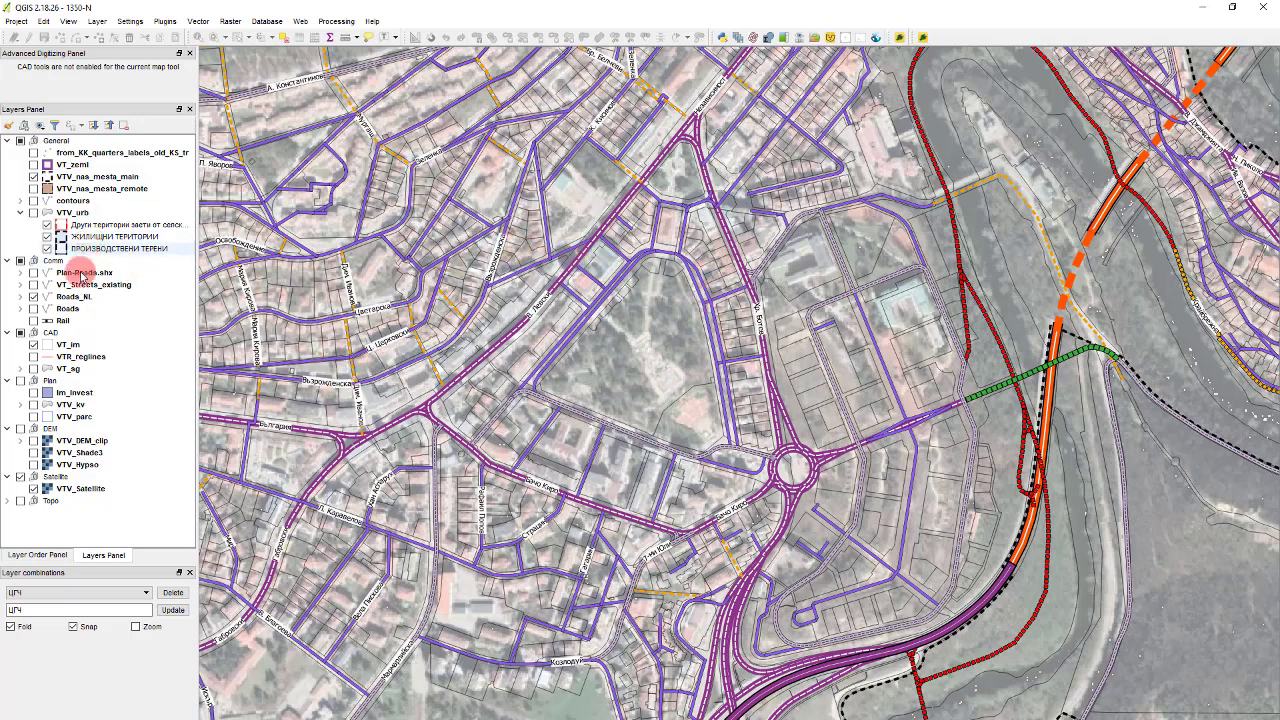
# Move Rail toward the DEM group, toggle VTV_DEM_clip, and turn on the VTV_Shade3 hillshade
pyautogui.click(70, 320)
pyautogui.moveTo(73, 320); pyautogui.dragTo(33, 445)
pyautogui.click(33, 441)
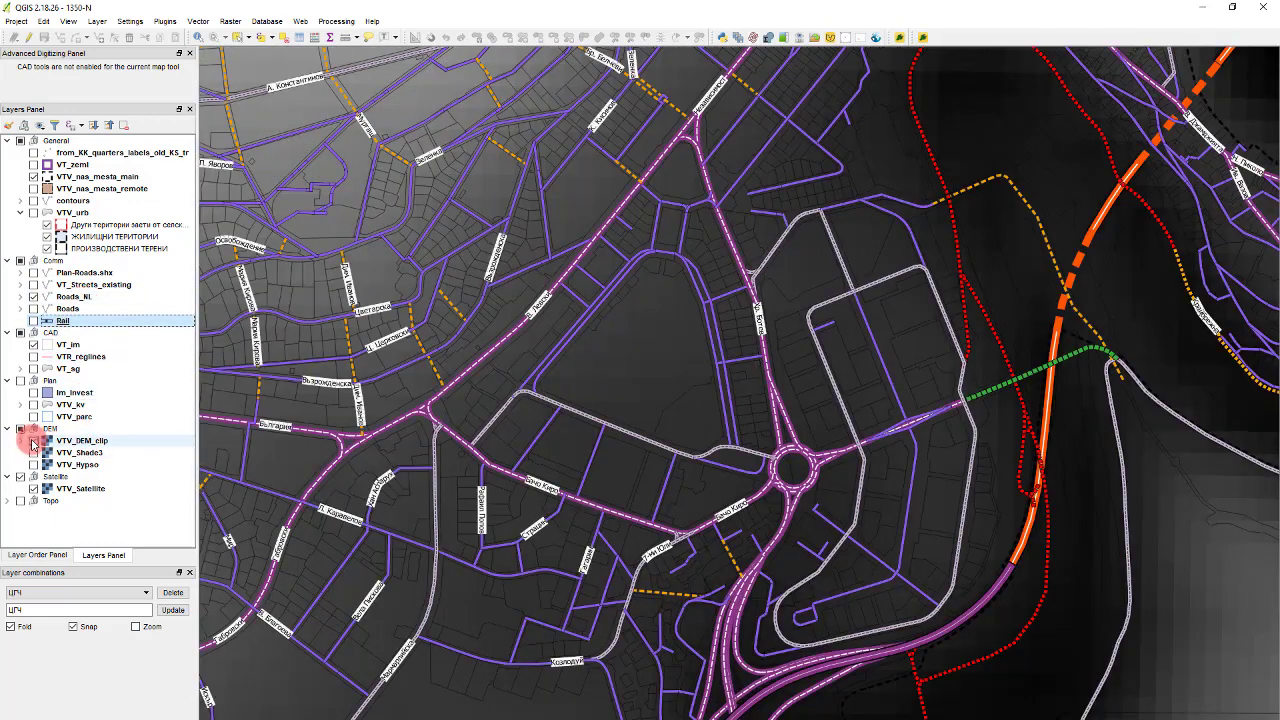
pyautogui.click(33, 441)
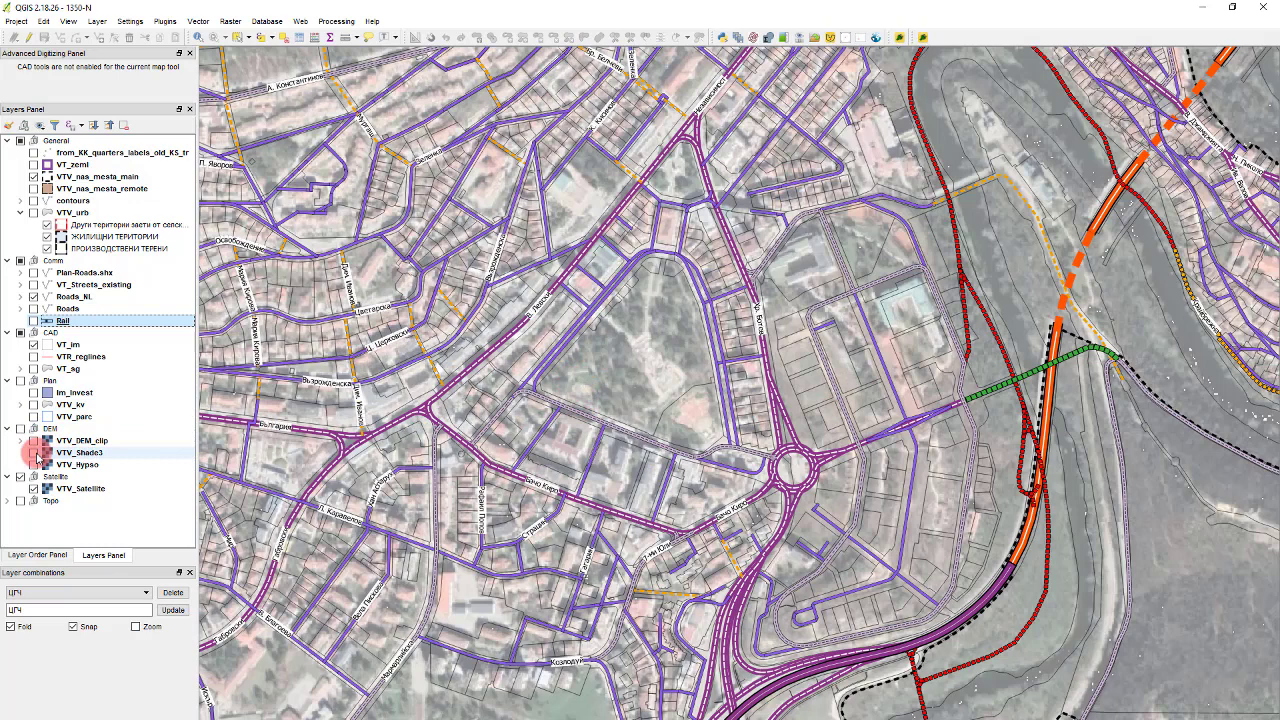
pyautogui.click(34, 457)
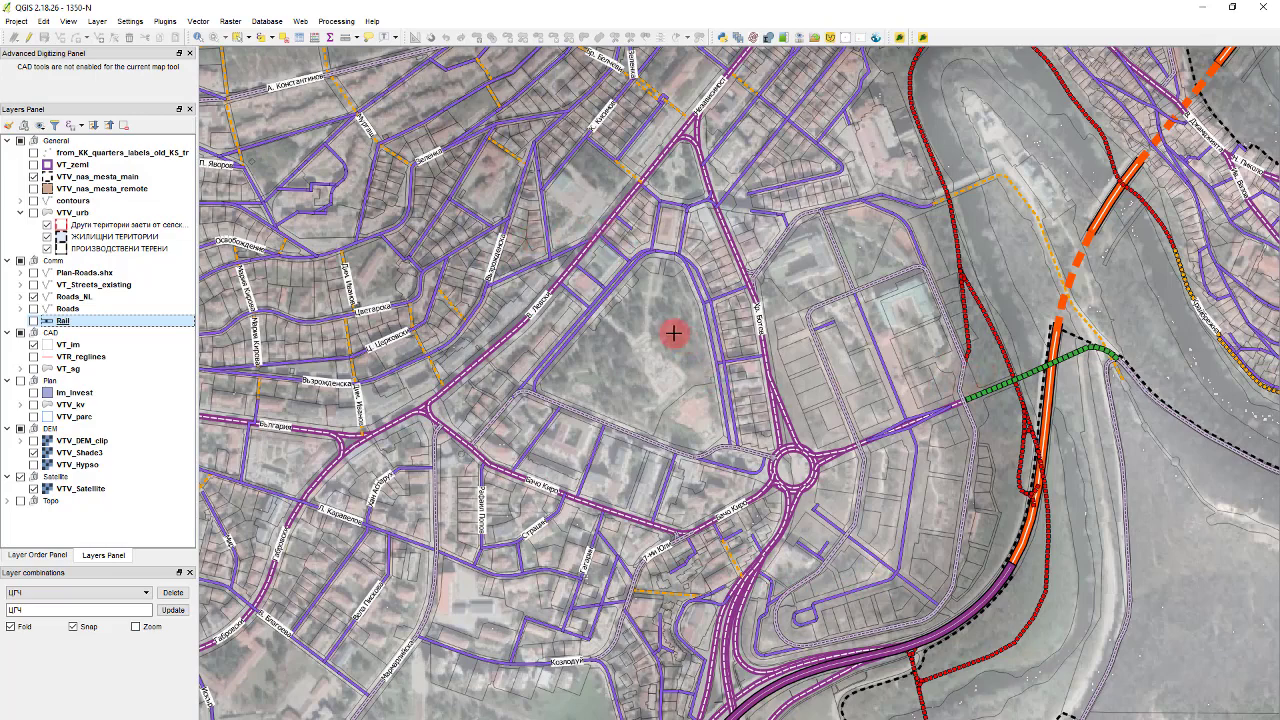
# Turn on the Rail layer, then select the VTV_naa_mesta_remote and lm_invest layers
pyautogui.click(90, 464)
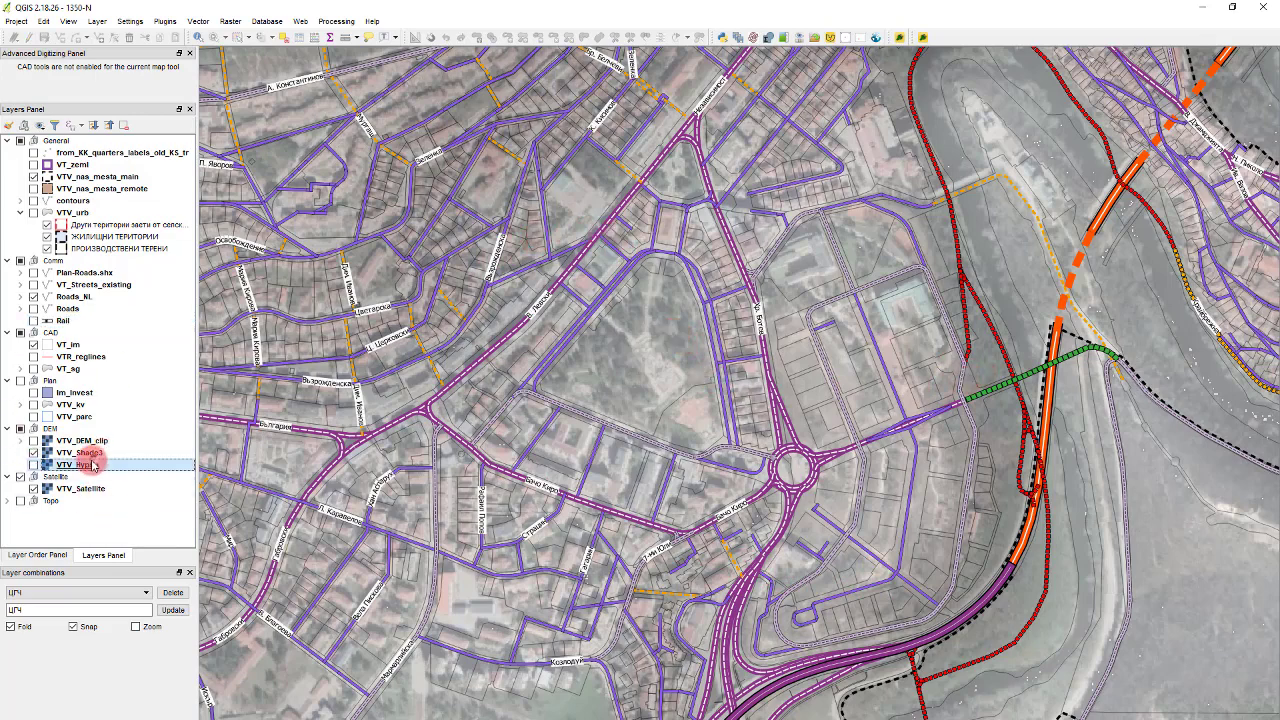
pyautogui.click(30, 322)
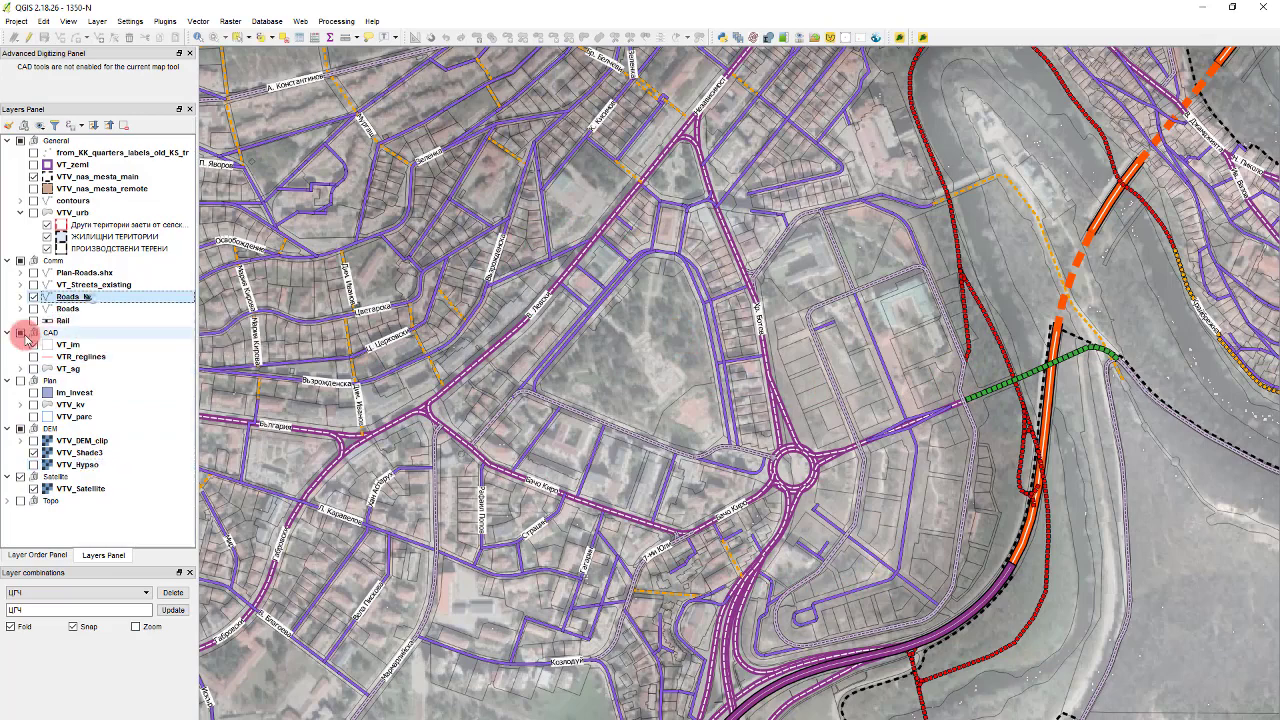
pyautogui.click(34, 321)
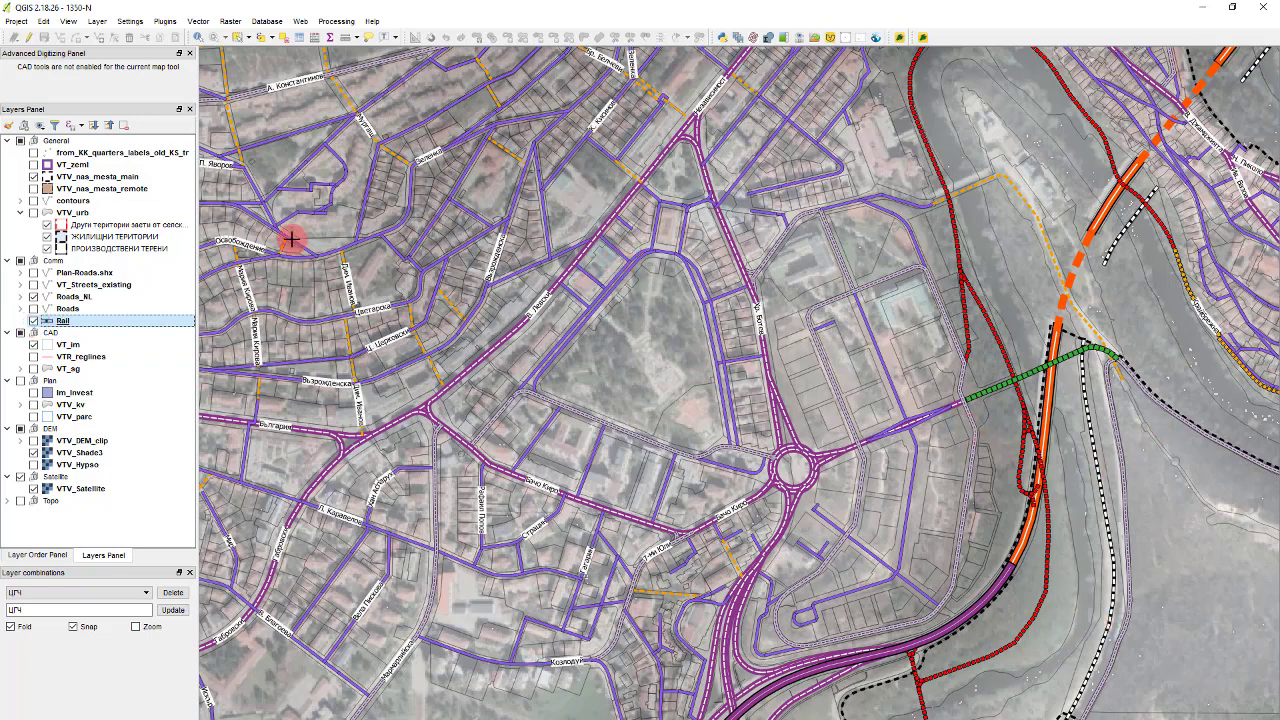
pyautogui.click(106, 191)
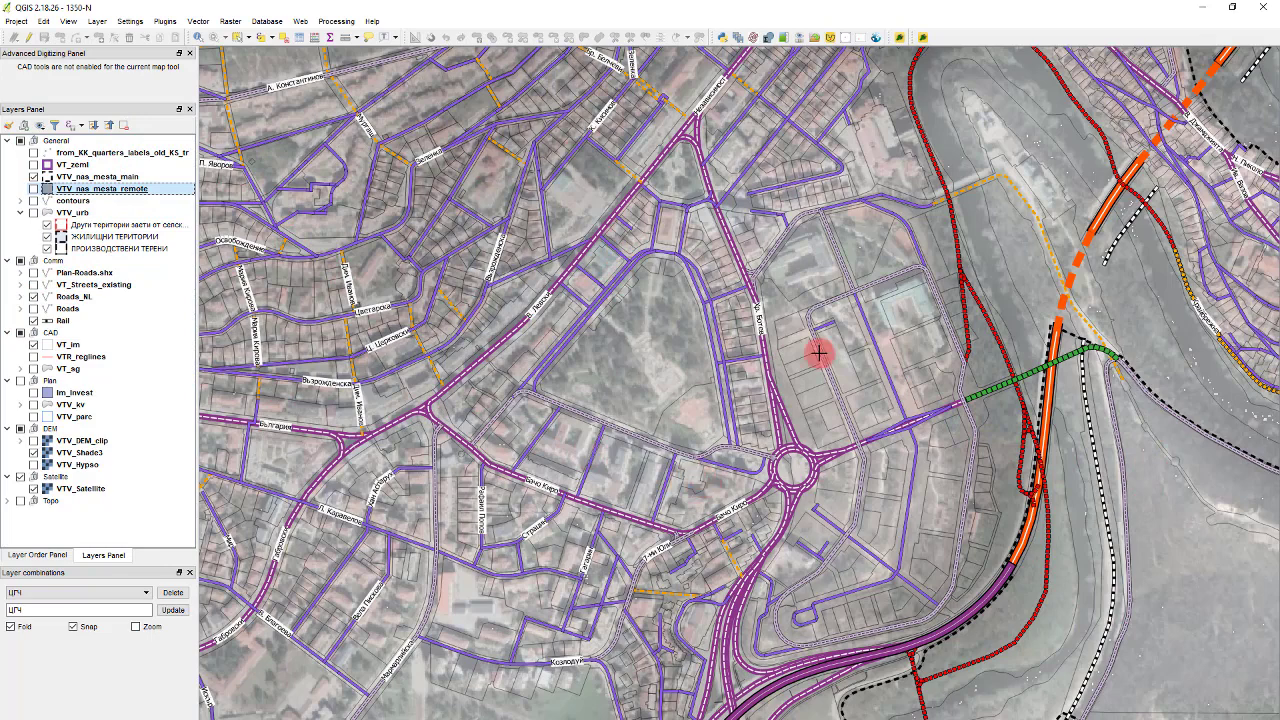
pyautogui.click(86, 392)
# Set the Roads_NL label mode to 'No labels' and apply with OK
pyautogui.click(82, 297)
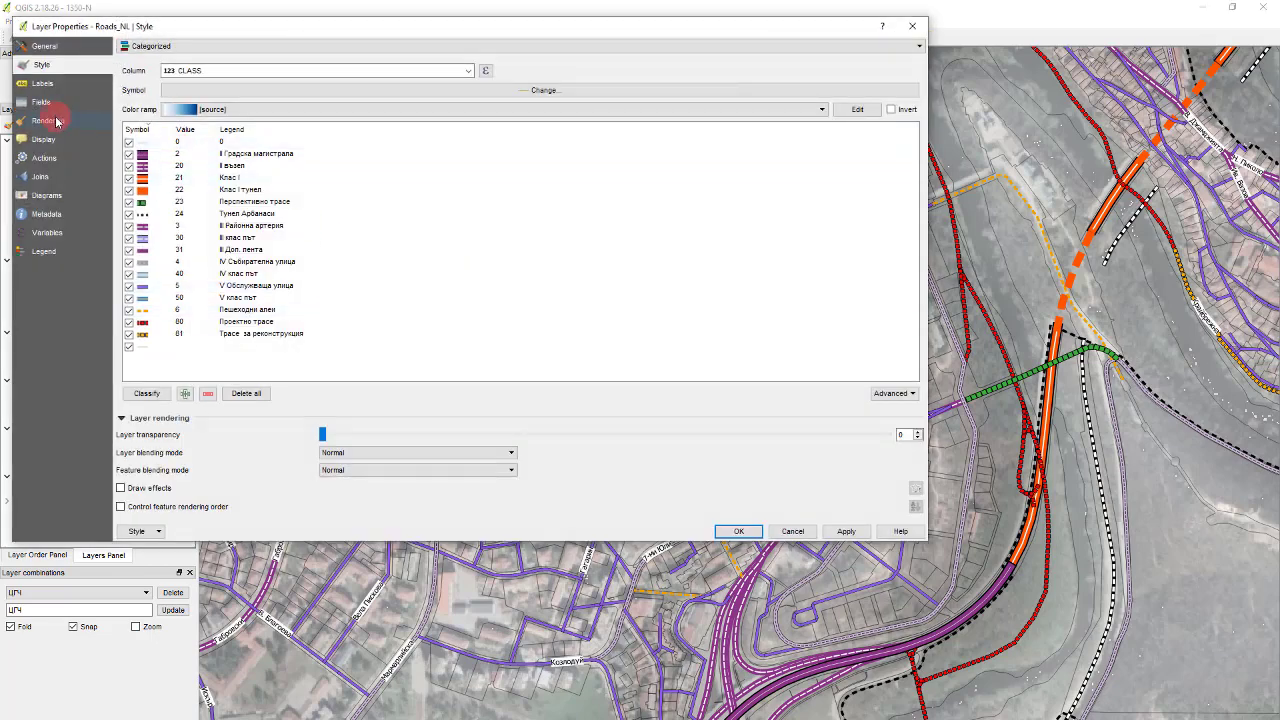
pyautogui.click(42, 84)
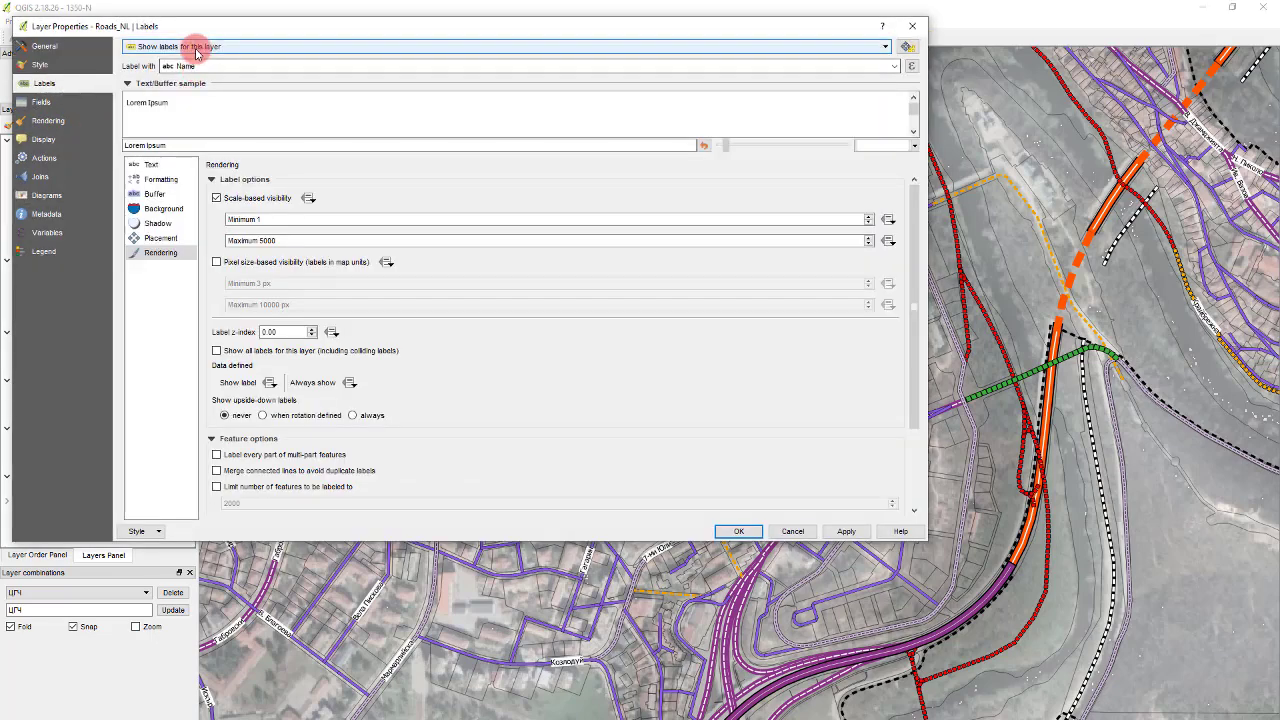
pyautogui.click(196, 52)
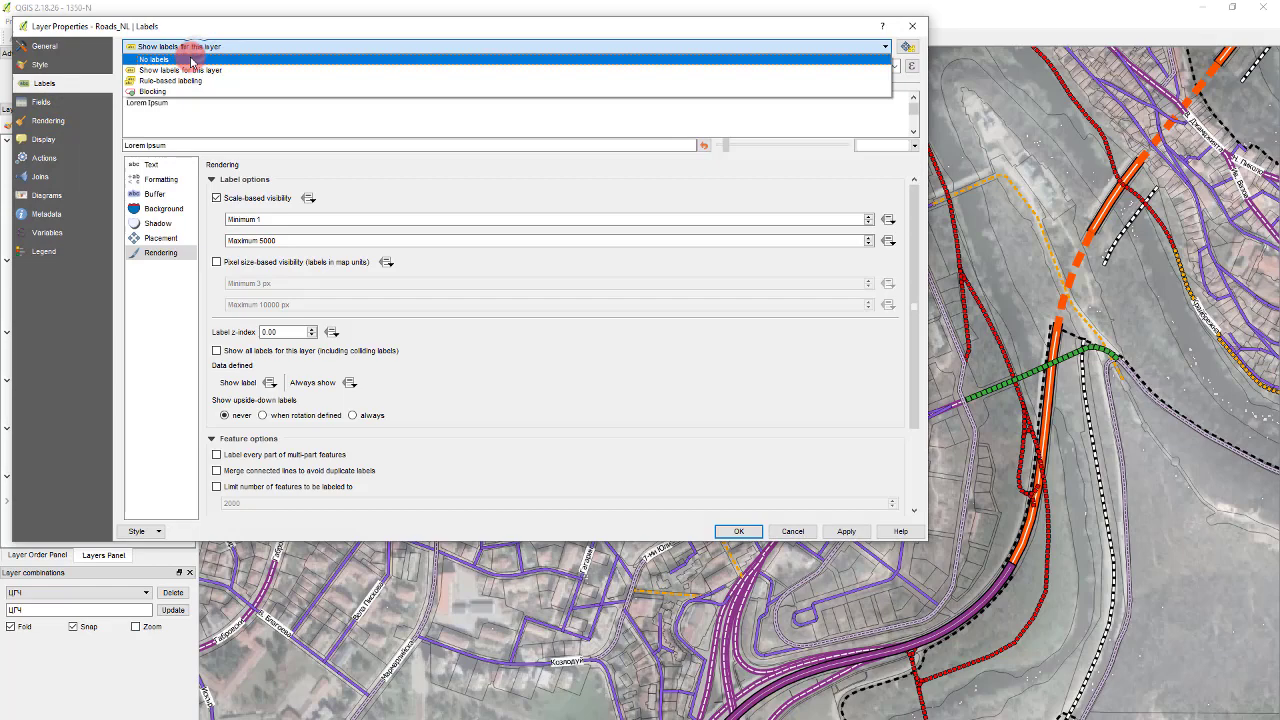
pyautogui.click(189, 49)
pyautogui.click(738, 531)
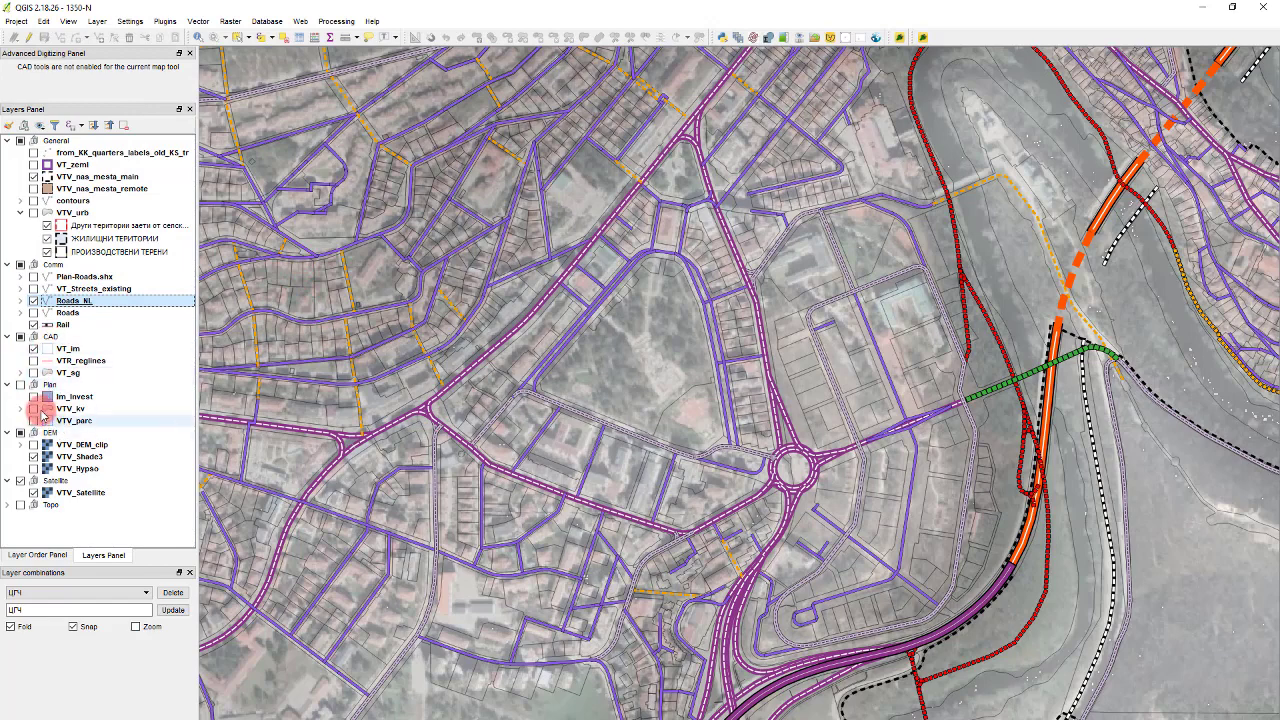
# Show VT_sg buildings and check its Fields tab for the double-type Height field, then cancel
pyautogui.click(35, 372)
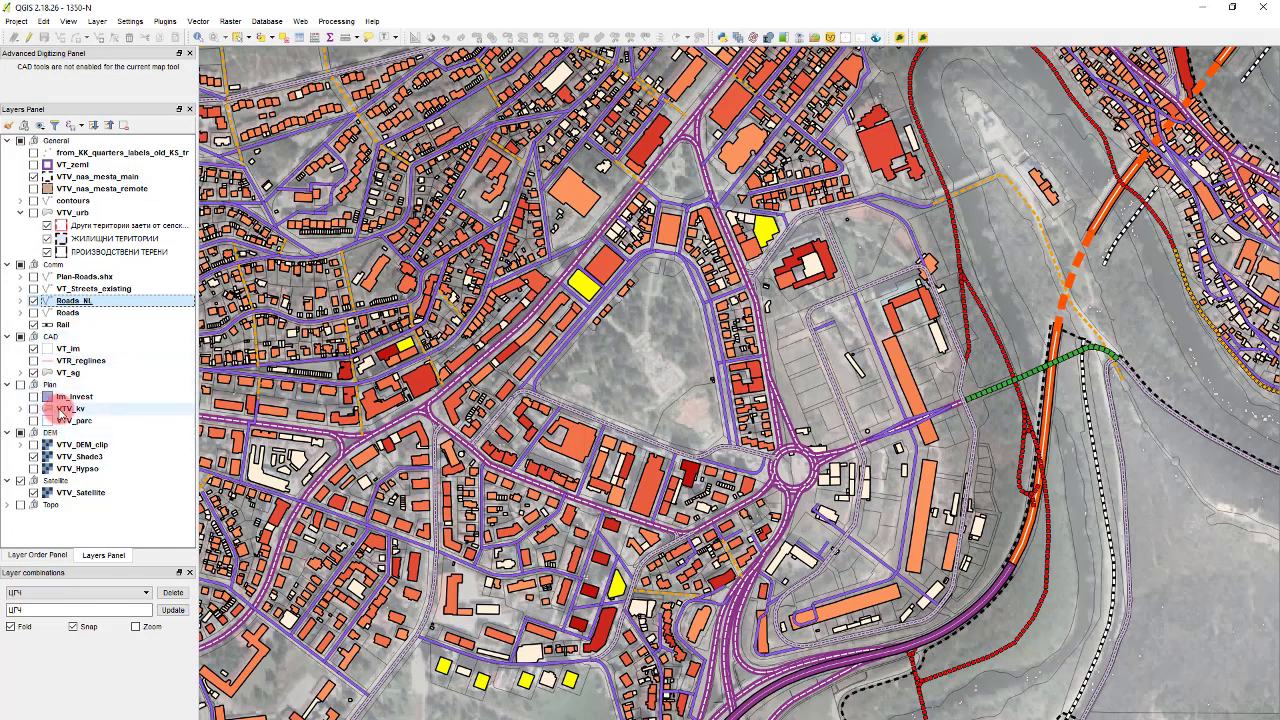
pyautogui.click(75, 373)
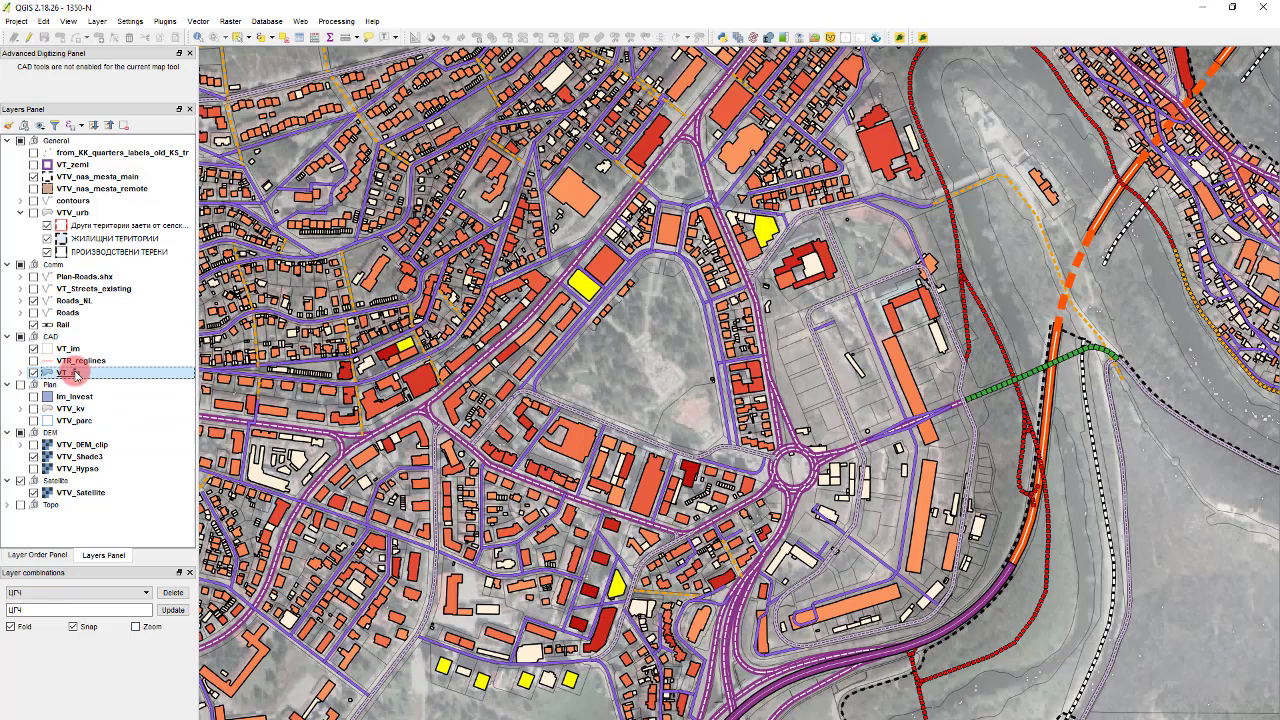
pyautogui.doubleClick(76, 371)
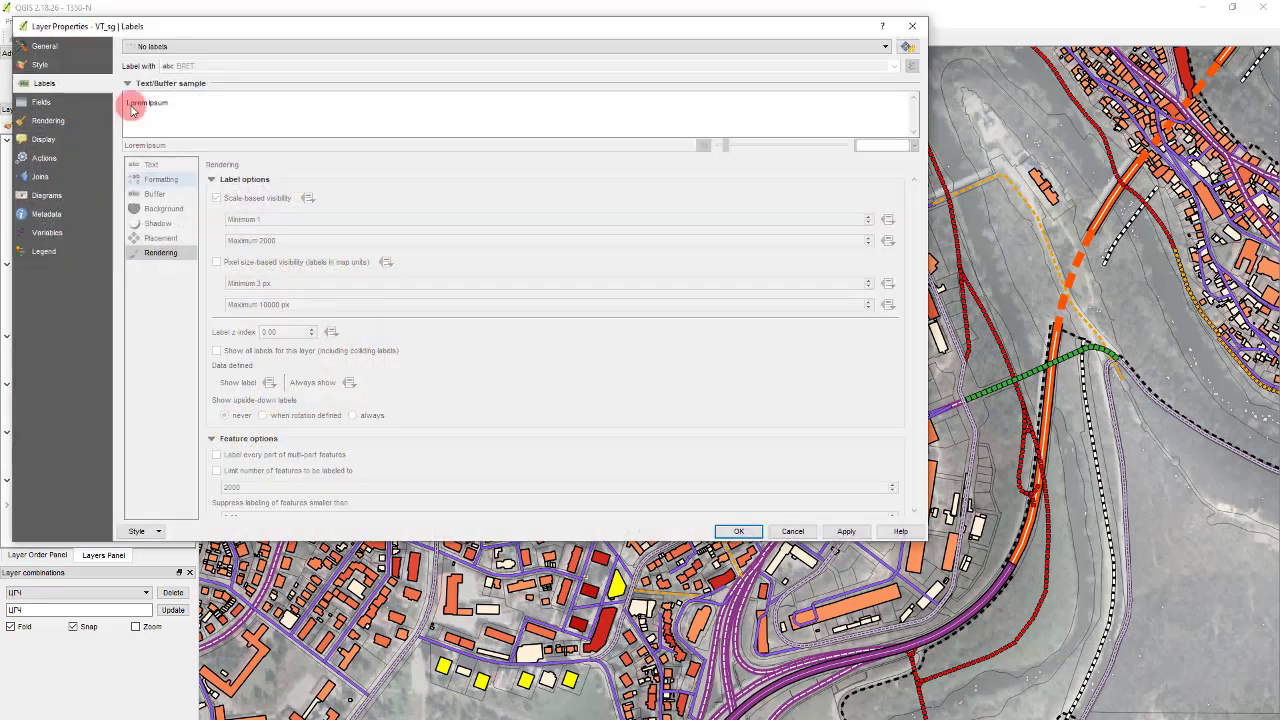
pyautogui.click(44, 102)
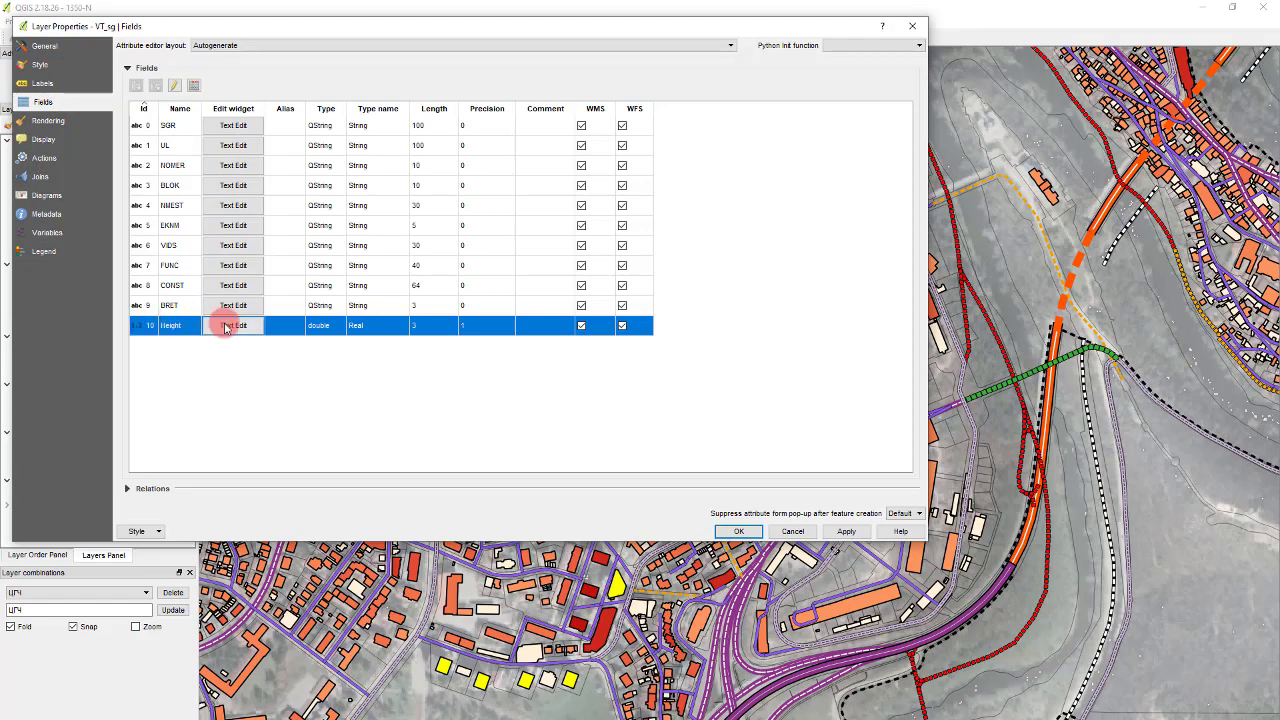
pyautogui.click(791, 531)
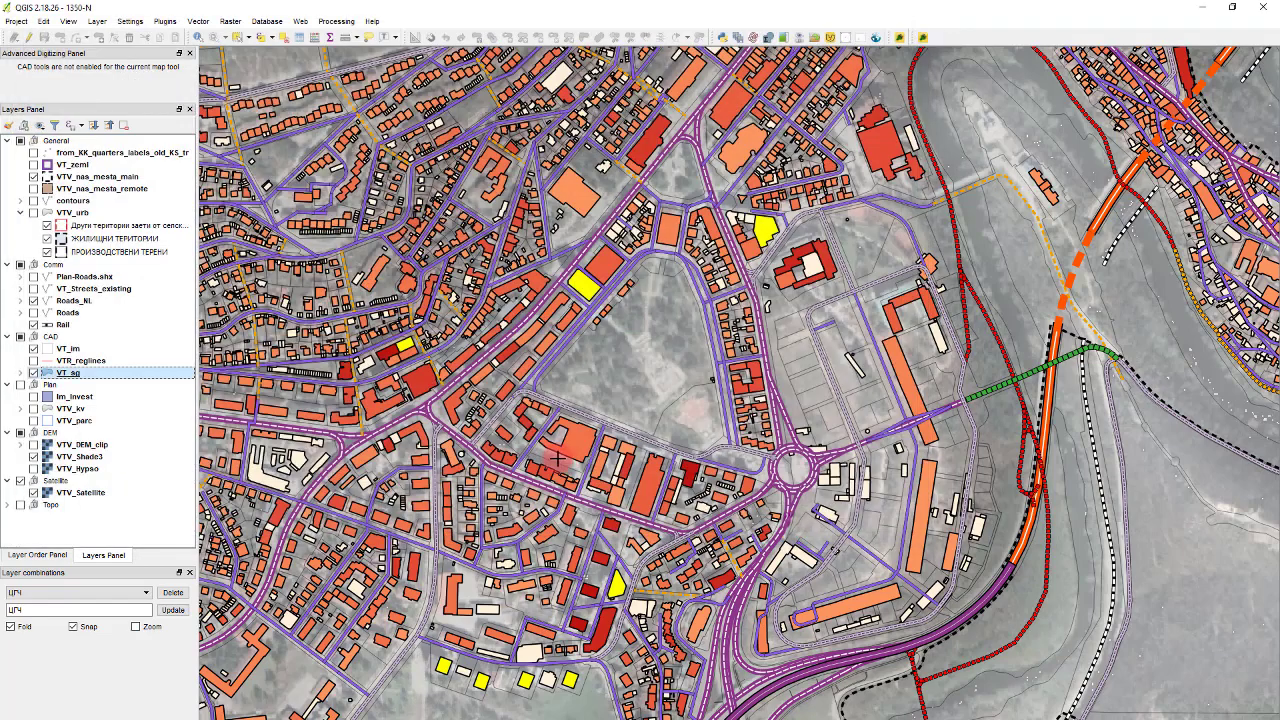
pyautogui.press('F6')
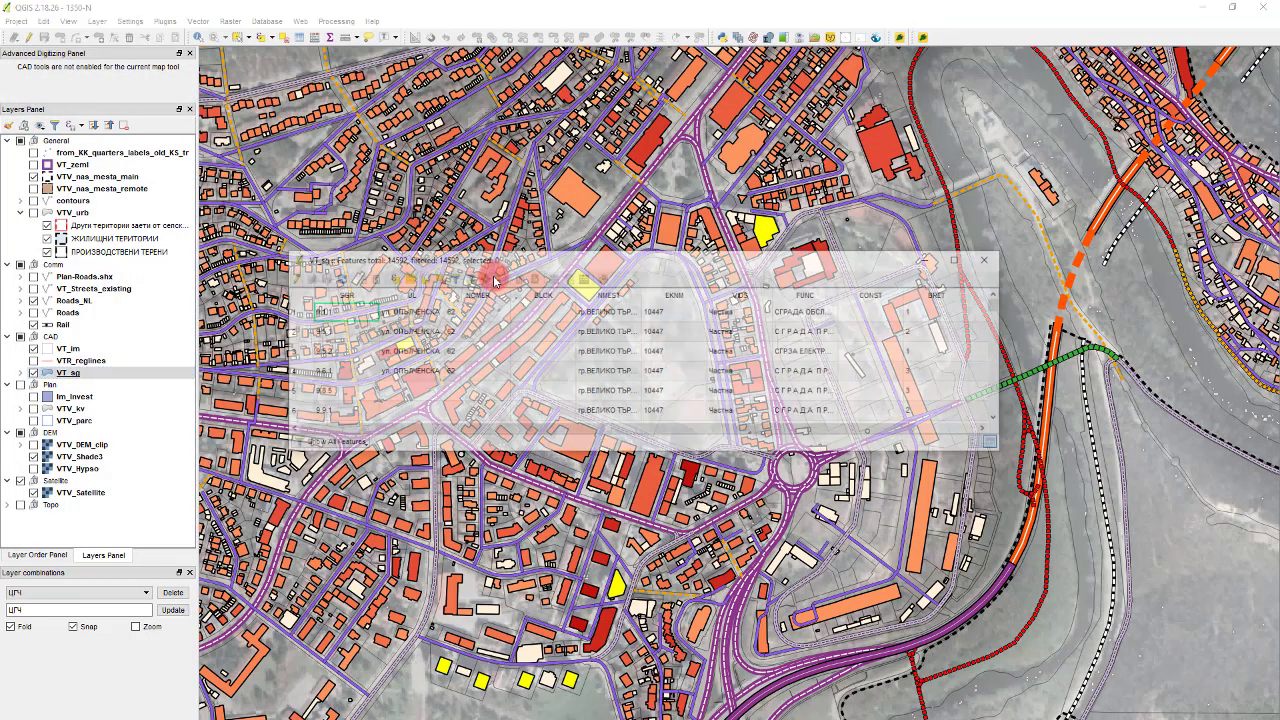
pyautogui.moveTo(540, 262); pyautogui.dragTo(474, 148)
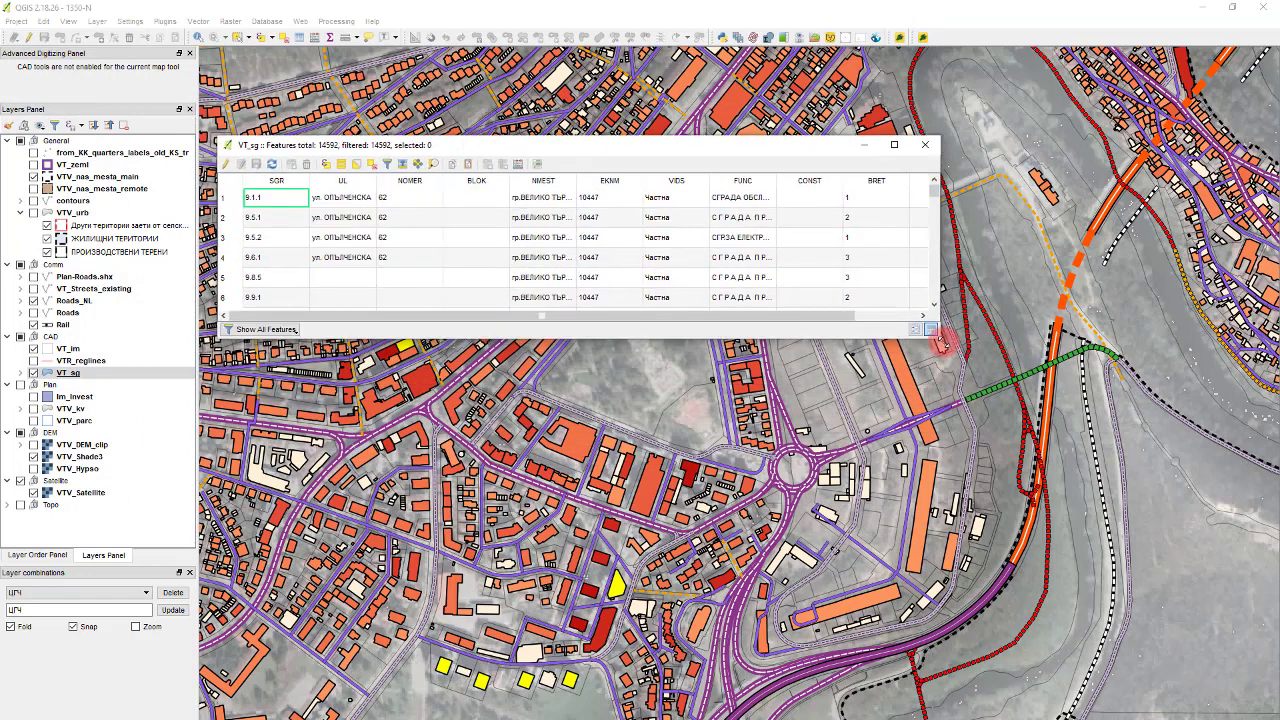
pyautogui.moveTo(941, 343); pyautogui.dragTo(1206, 656)
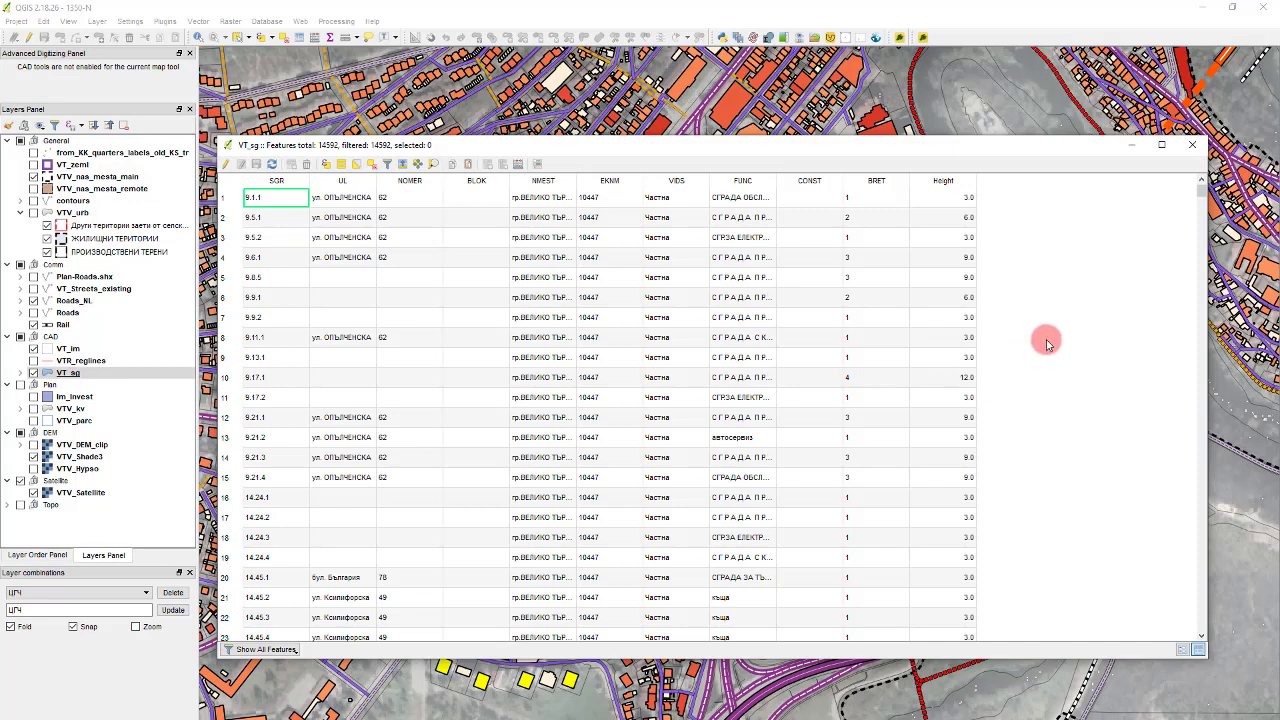
pyautogui.scroll(-5, 1055, 232)
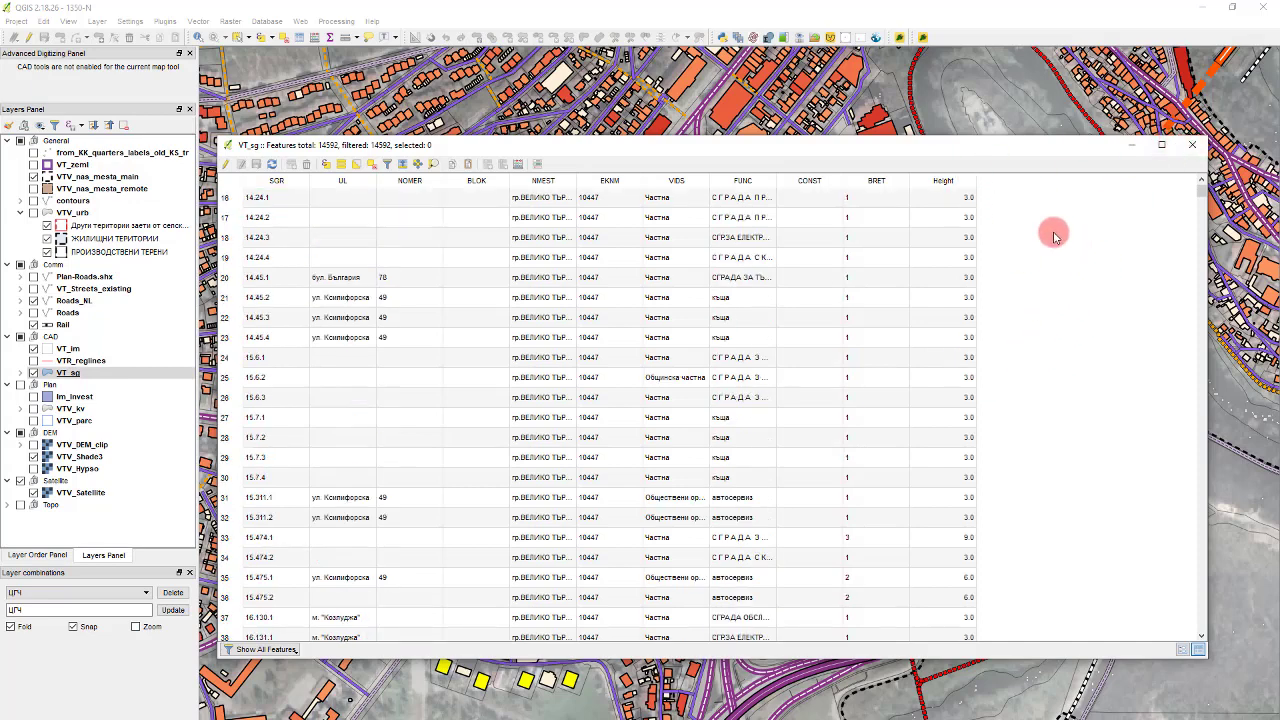
pyautogui.click(1189, 145)
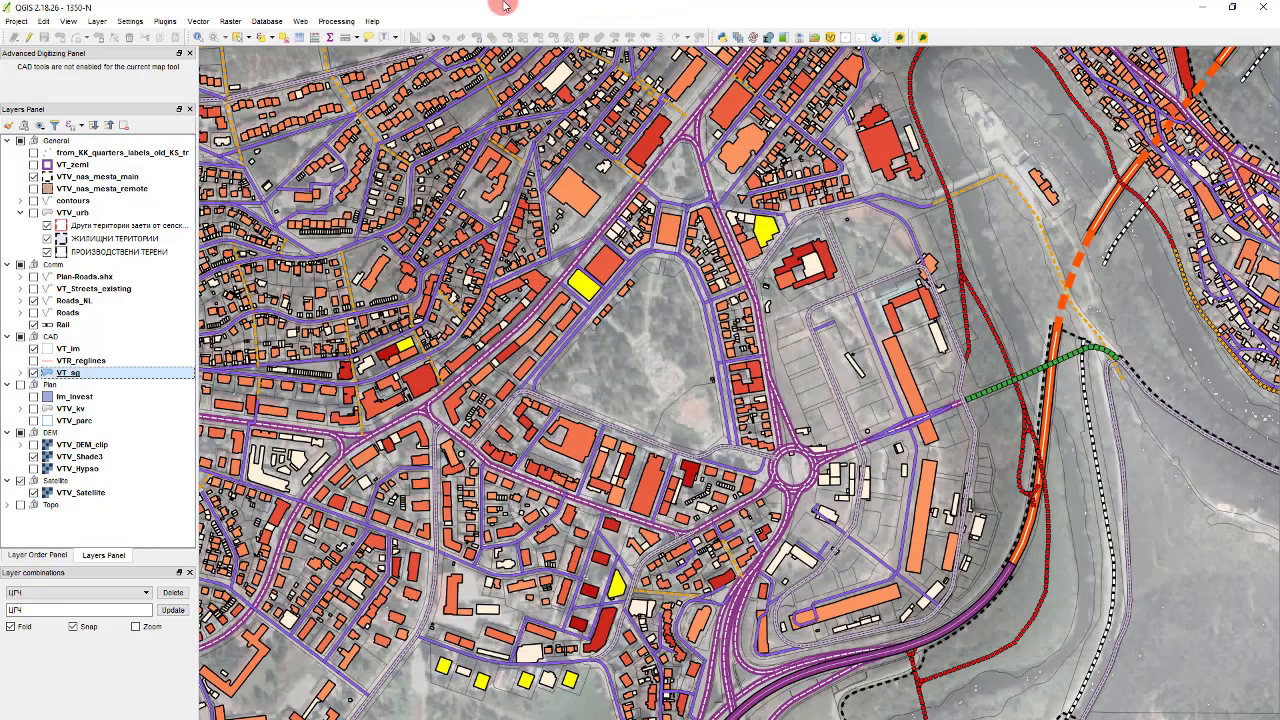
# Launch Web > Qgis2threejs > Qgis2threejs and display its World scene settings
pyautogui.click(336, 24)
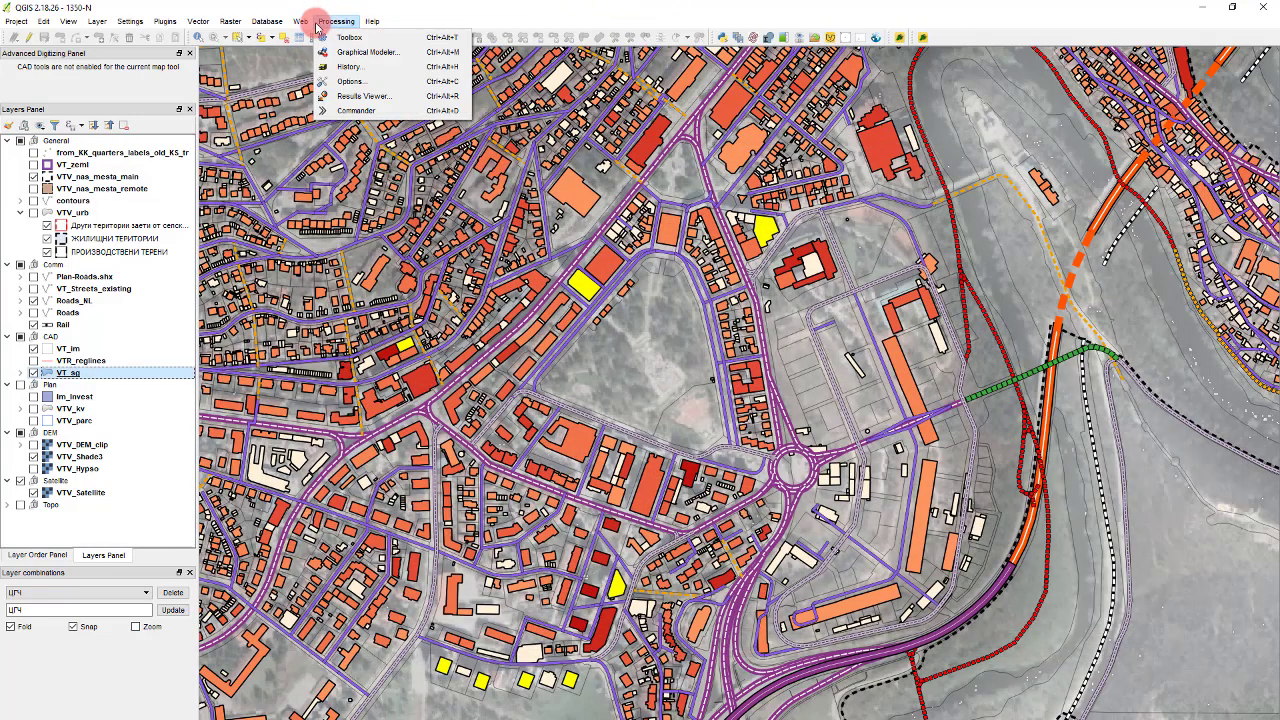
pyautogui.moveTo(298, 21)
pyautogui.moveTo(340, 52)
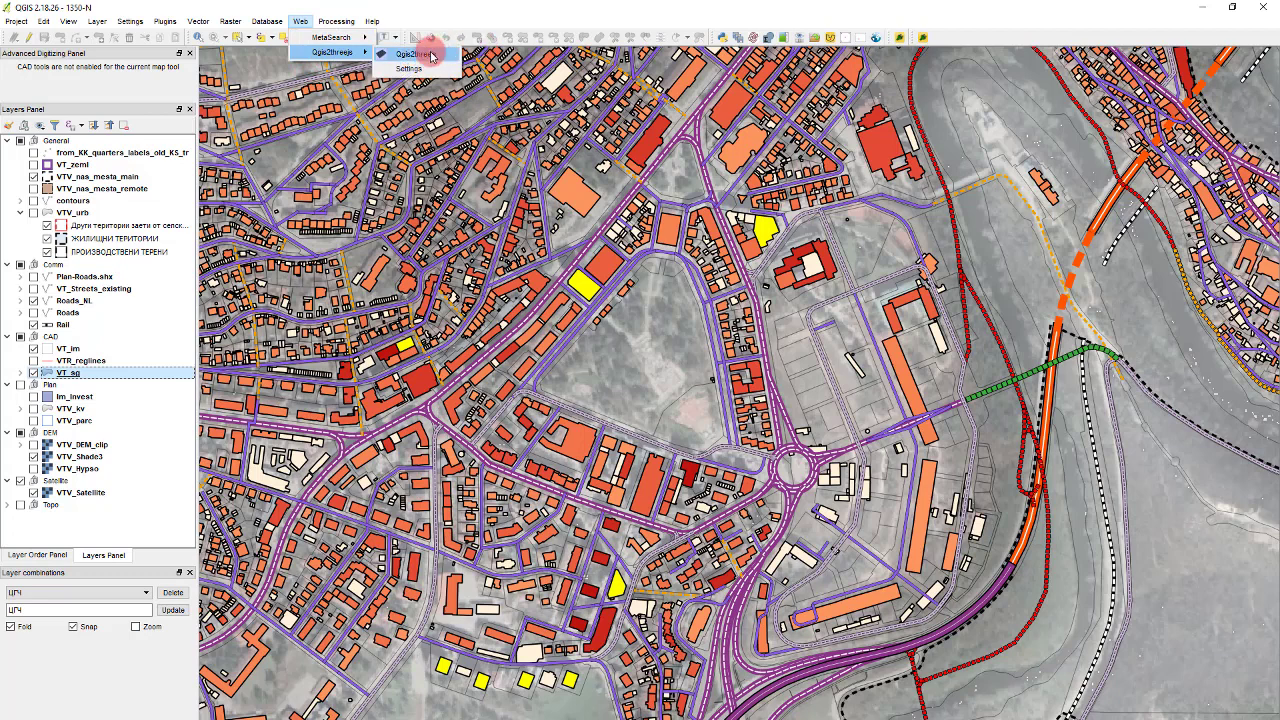
pyautogui.click(432, 55)
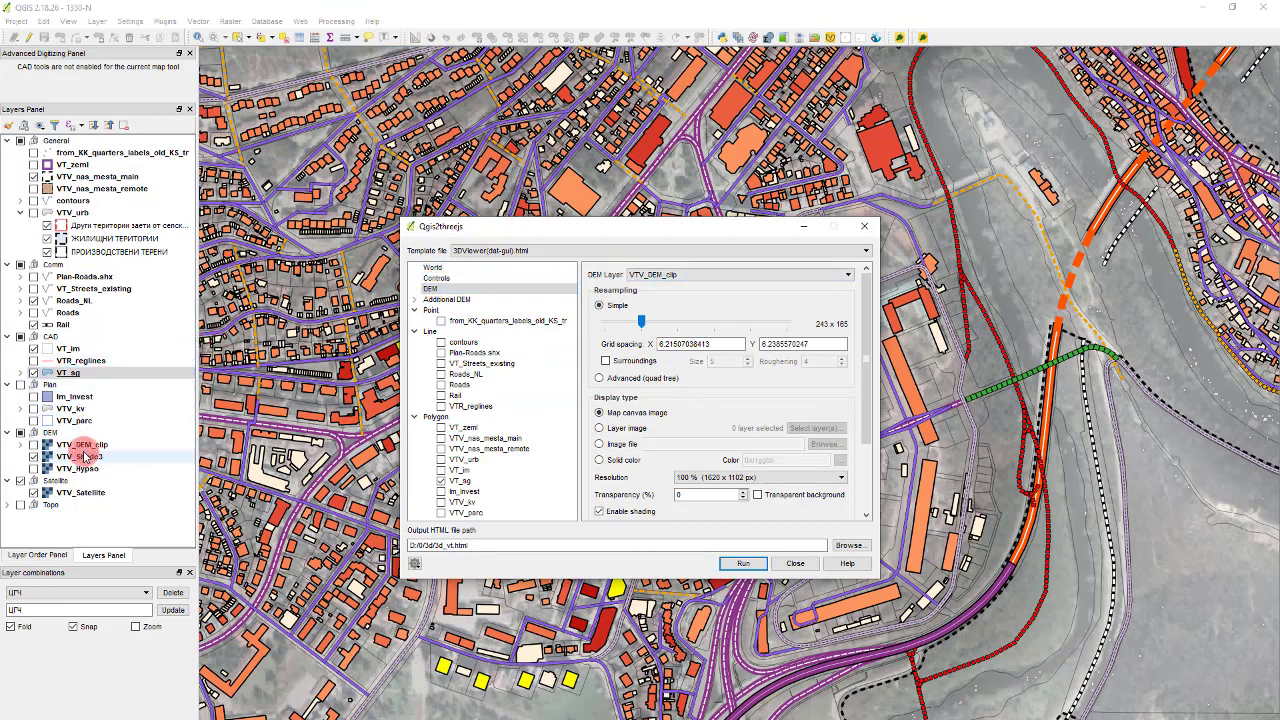
pyautogui.click(440, 278)
pyautogui.click(432, 267)
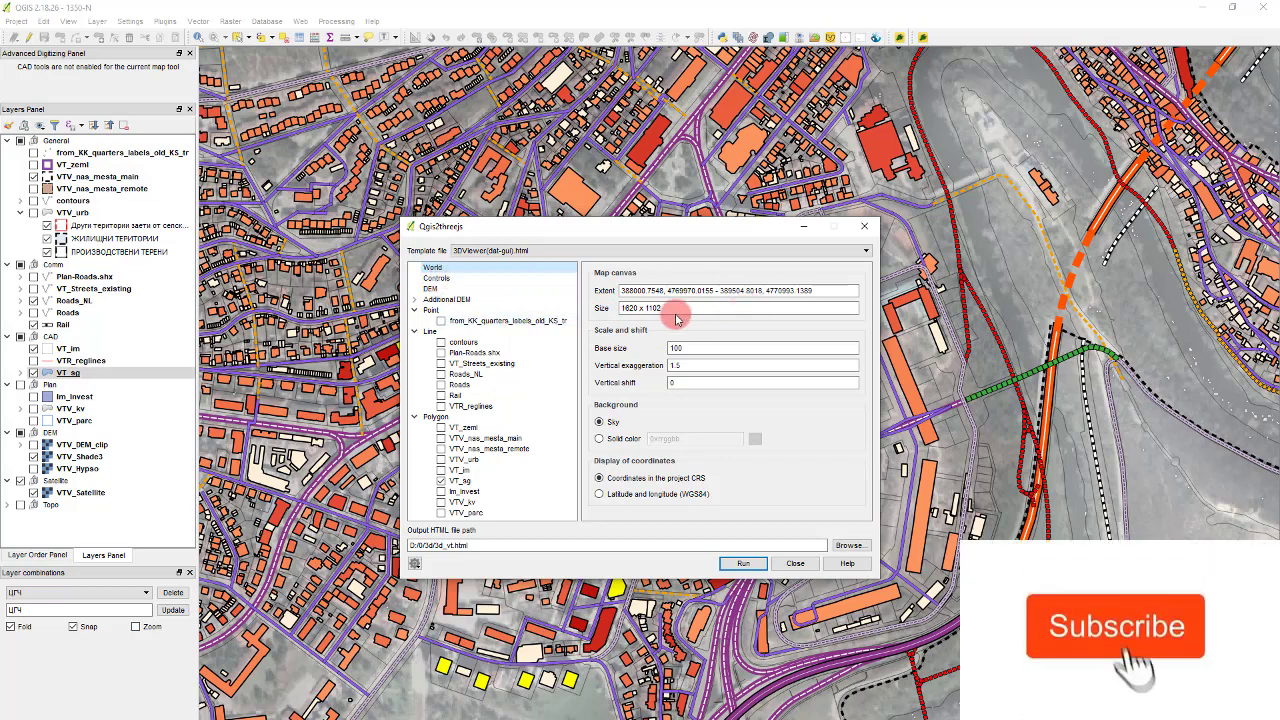
# Tick Roads and Rail under Line in the export tree, then review VT_sg and Rail settings
pyautogui.click(456, 311)
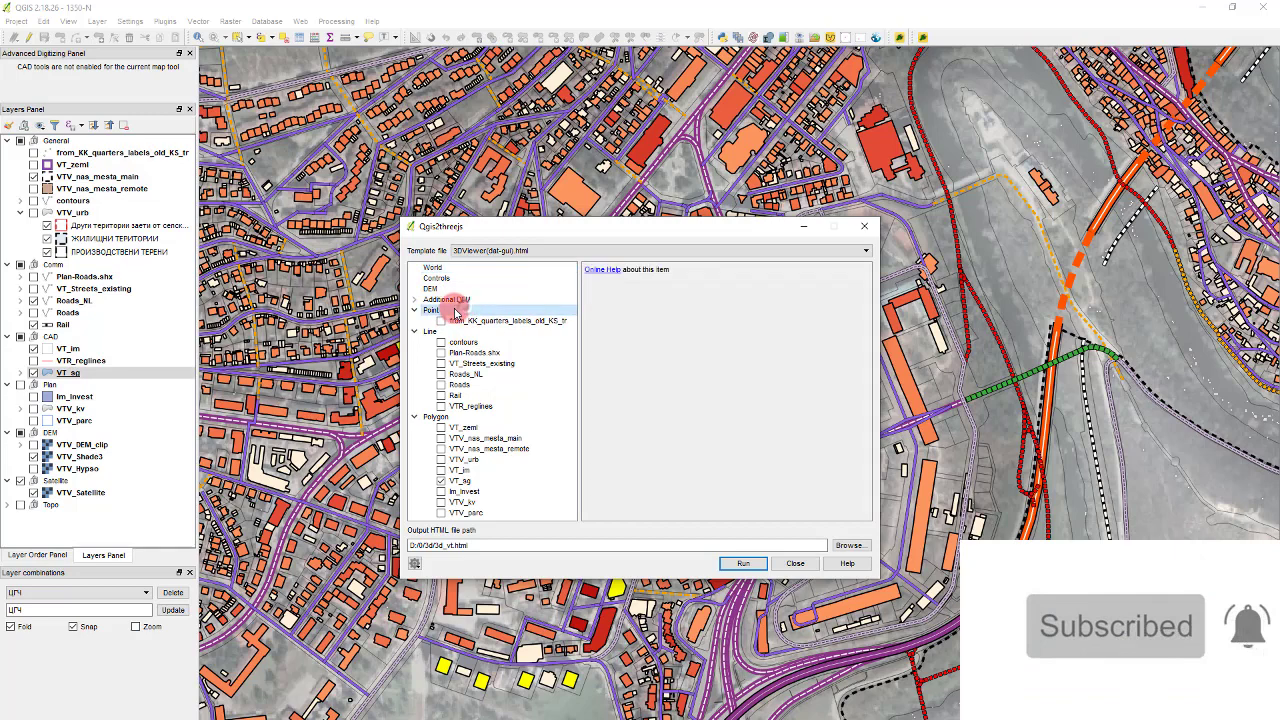
pyautogui.click(460, 320)
pyautogui.click(431, 331)
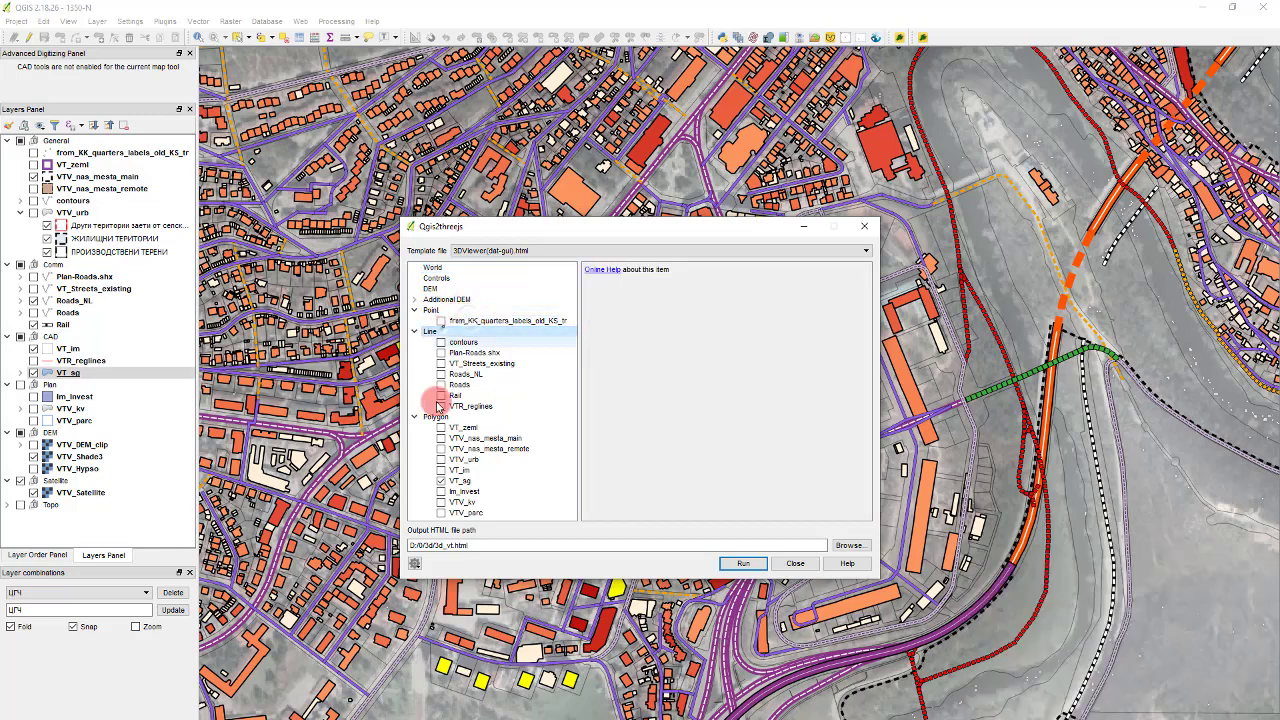
pyautogui.click(452, 427)
pyautogui.click(435, 416)
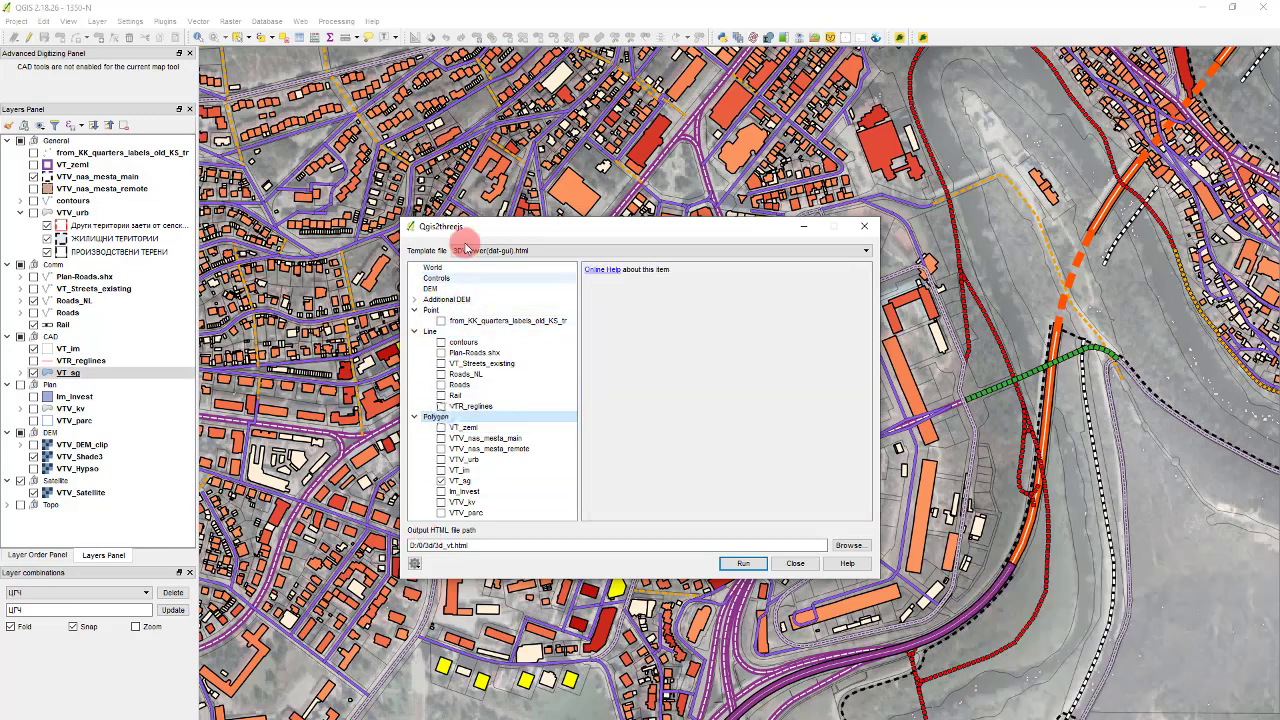
pyautogui.click(446, 387)
pyautogui.click(441, 385)
pyautogui.click(441, 395)
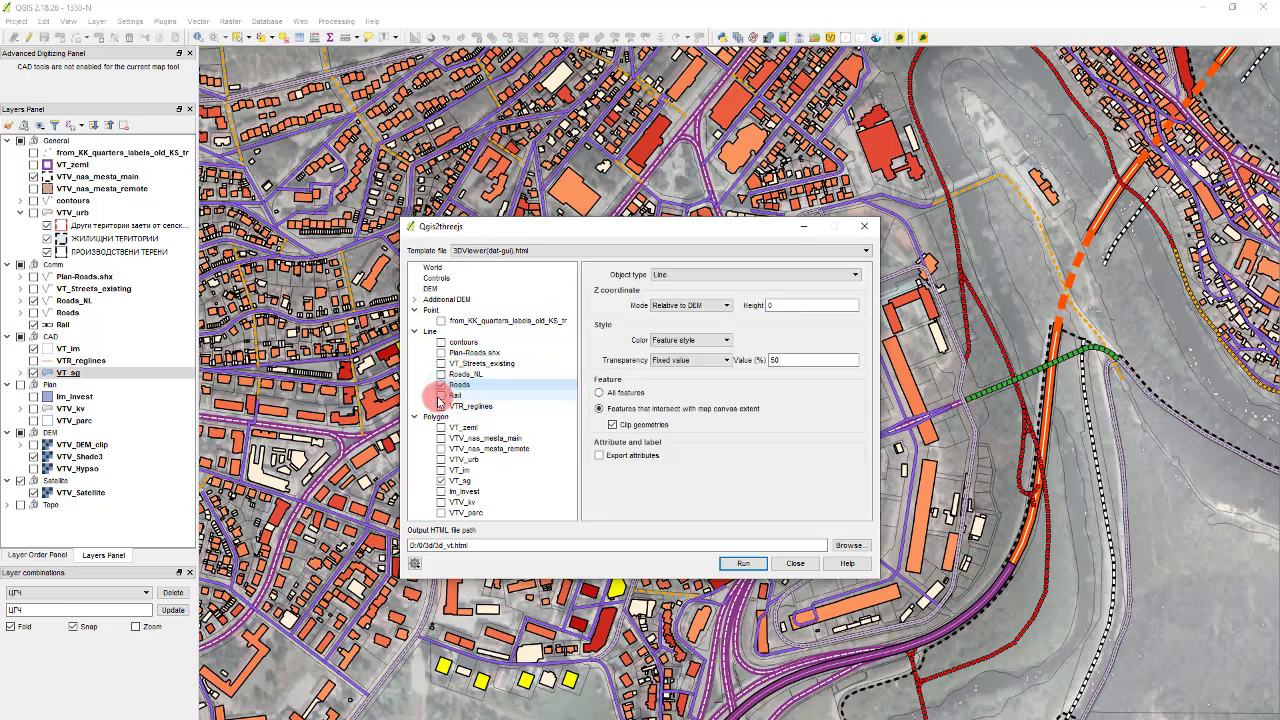
pyautogui.click(457, 481)
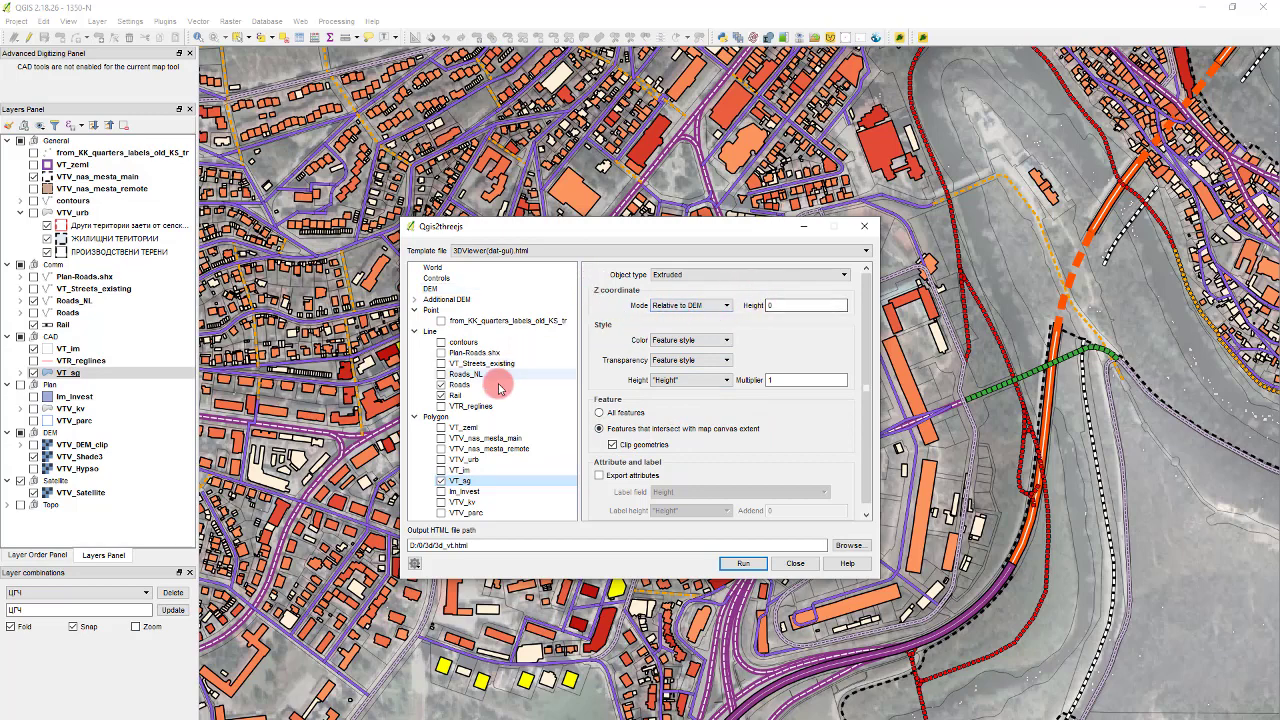
pyautogui.click(458, 395)
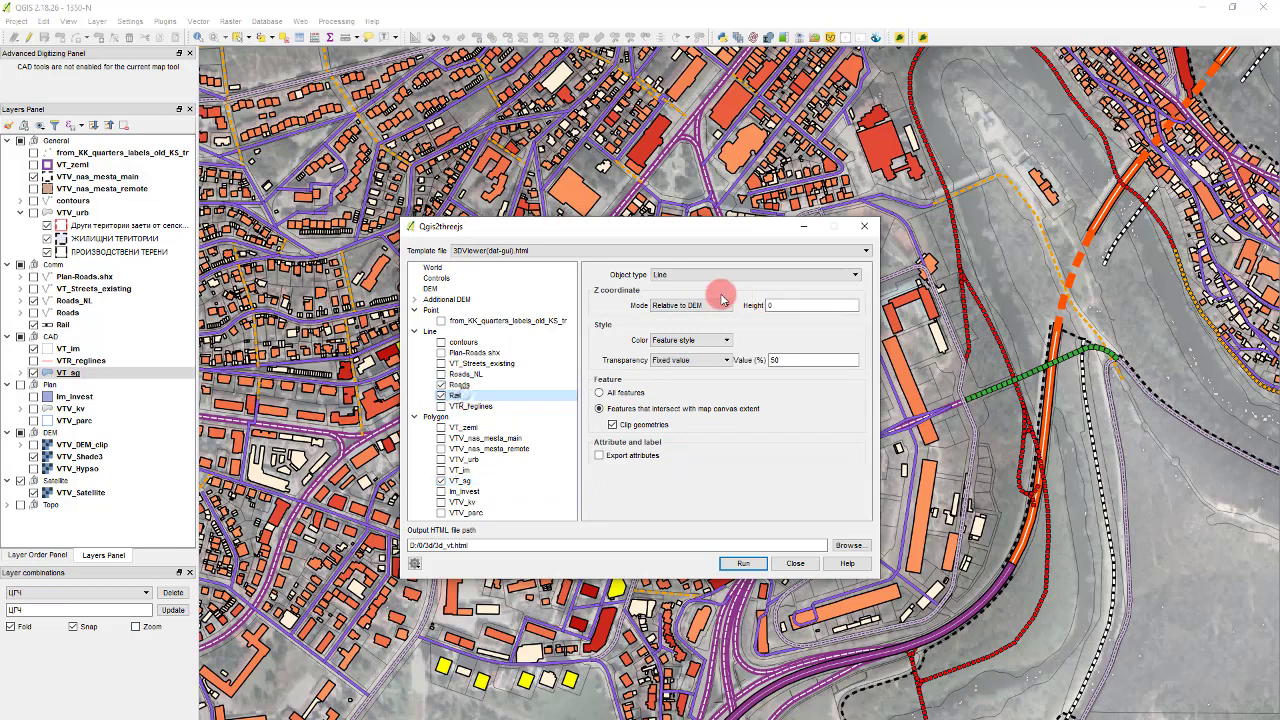
# Extrude the VT_sg buildings by their Height field with multiplier 1
pyautogui.click(663, 302)
pyautogui.click(470, 482)
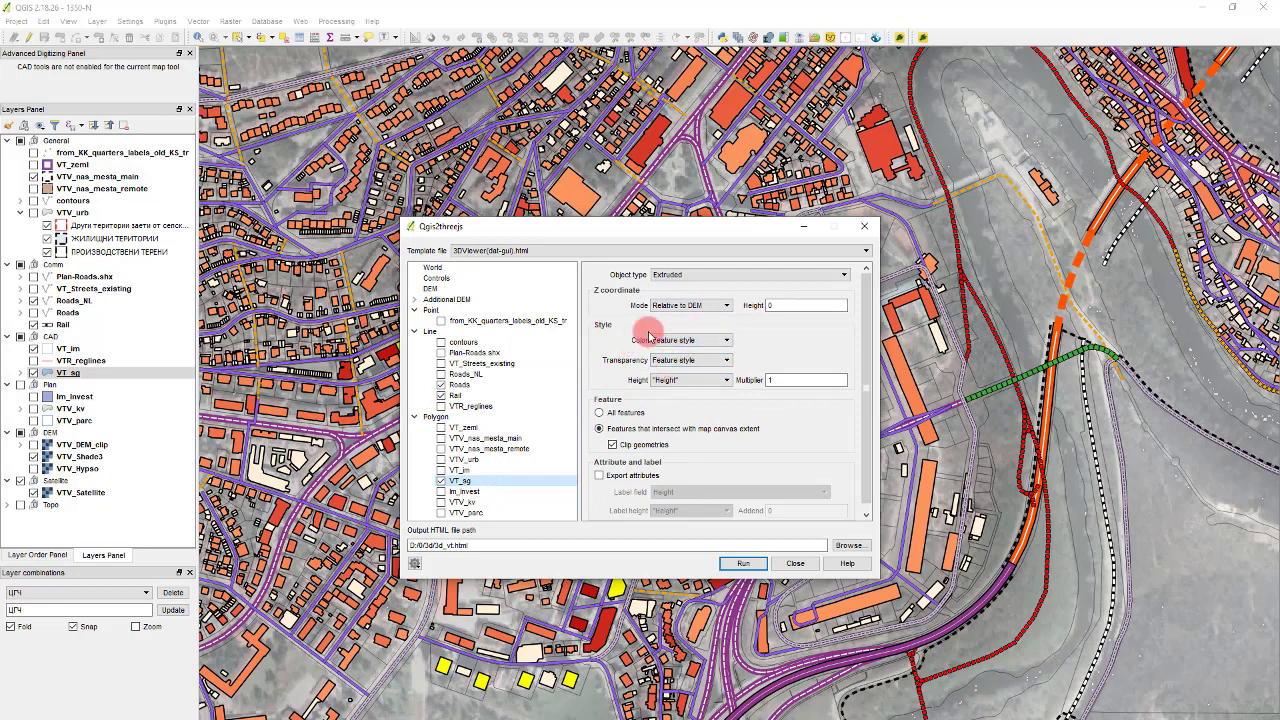
pyautogui.click(685, 380)
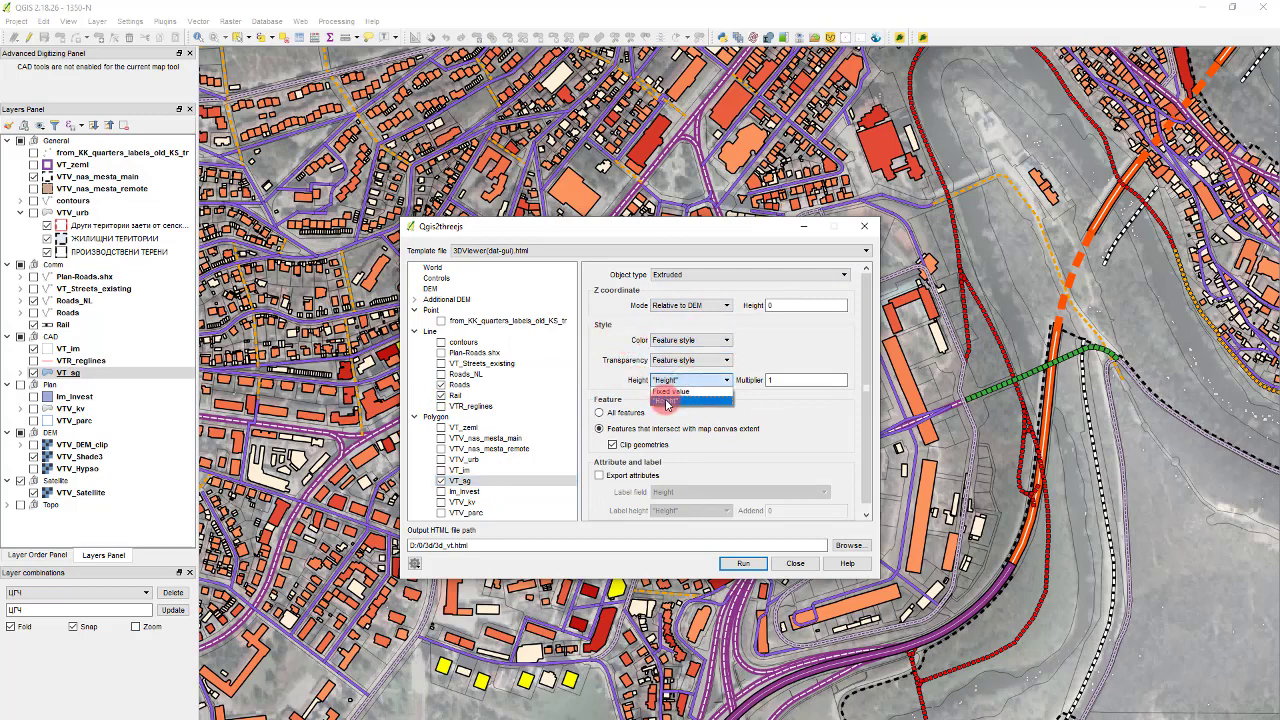
pyautogui.click(667, 402)
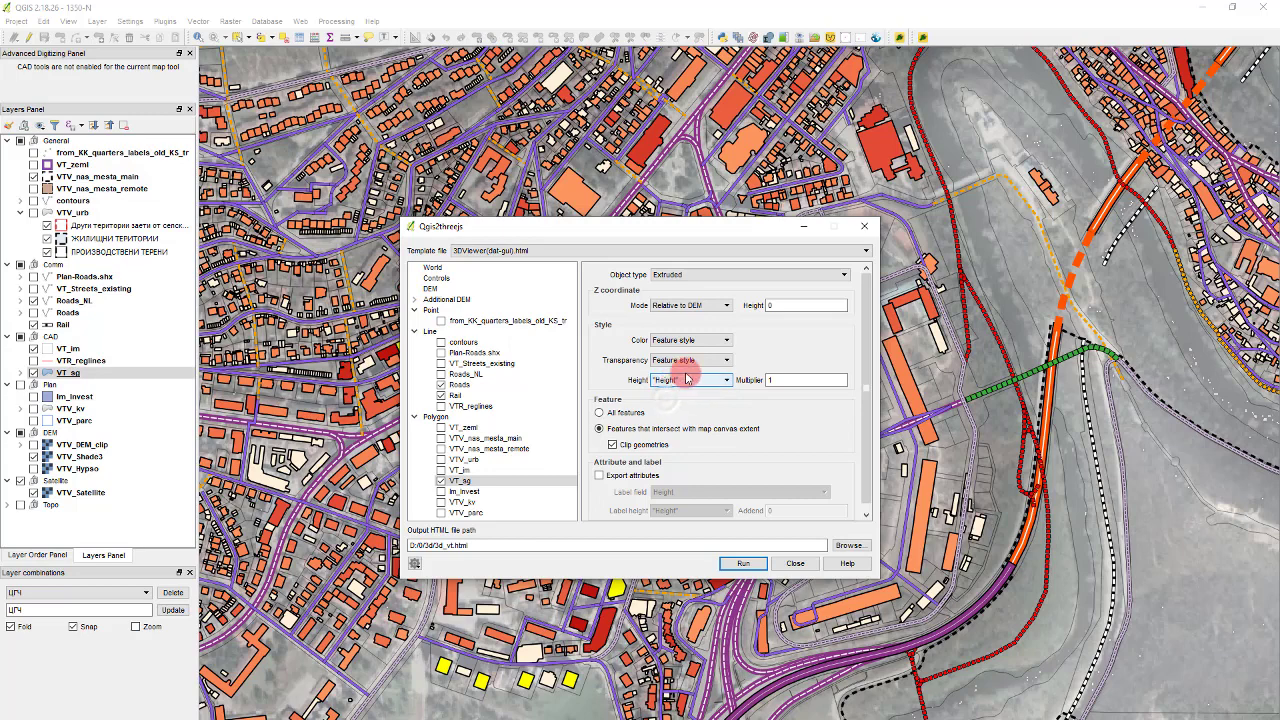
pyautogui.click(727, 305)
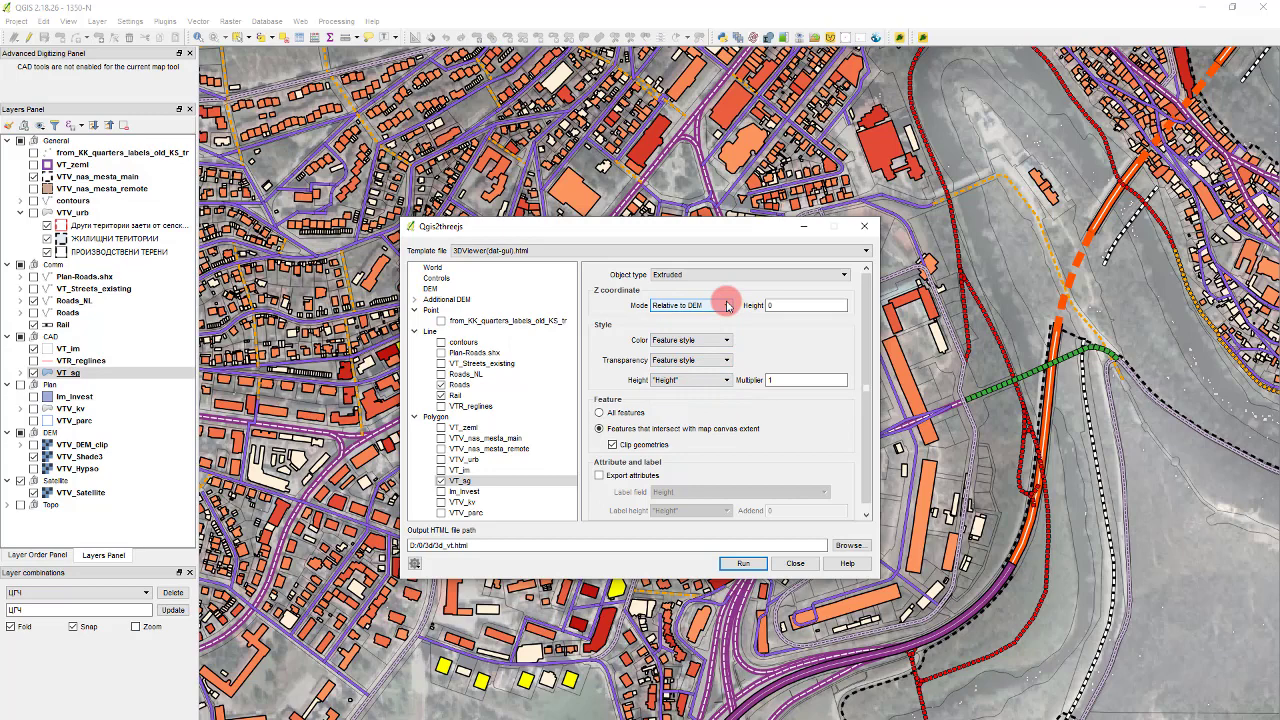
pyautogui.doubleClick(780, 380)
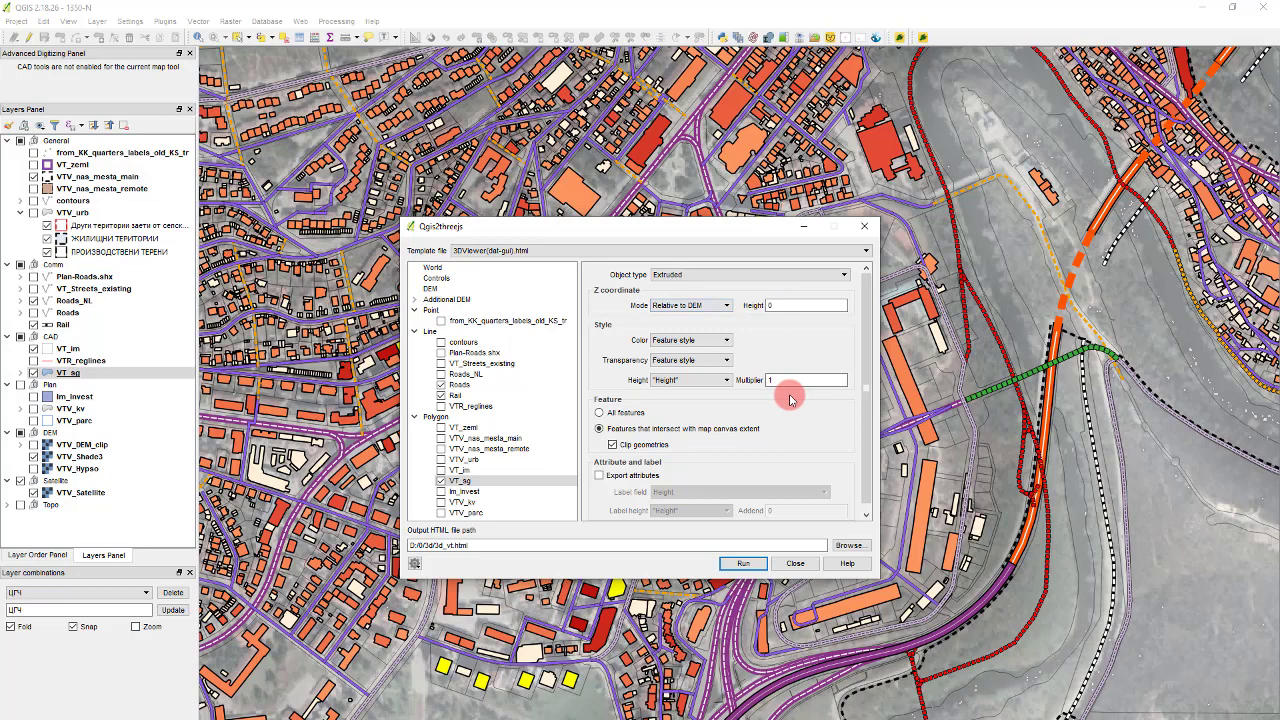
pyautogui.write('1')
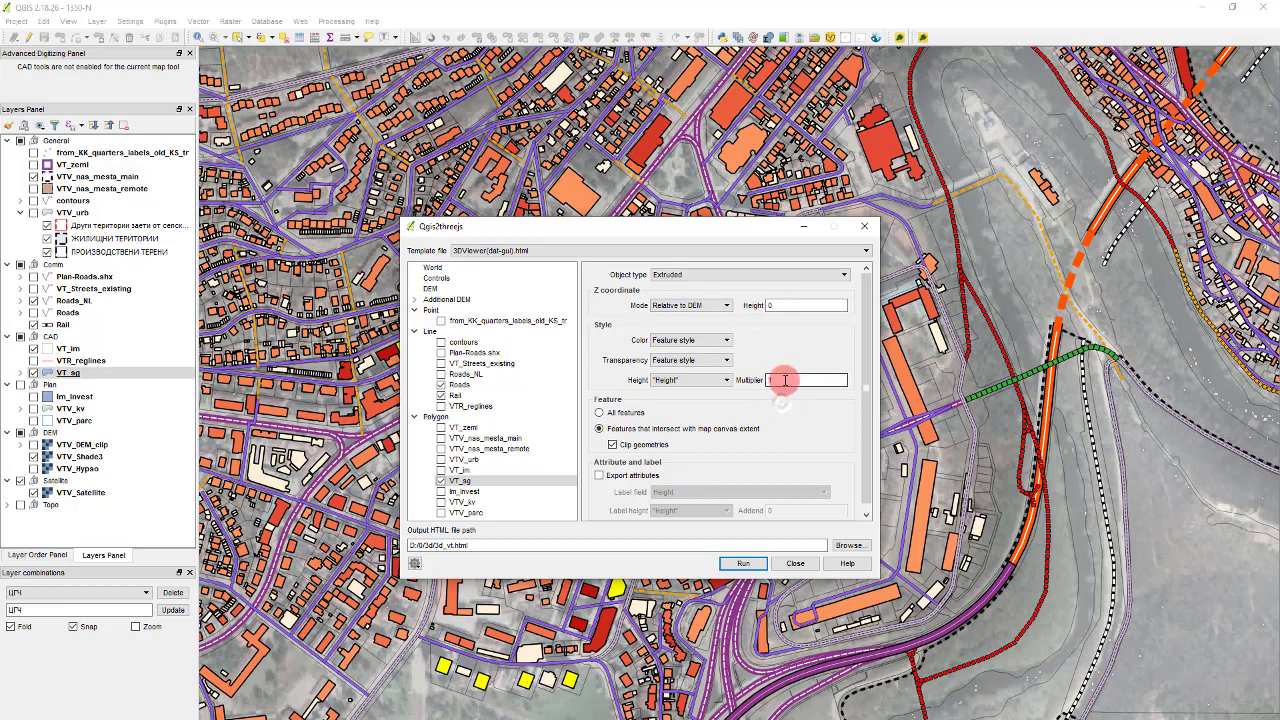
pyautogui.moveTo(785, 380); pyautogui.dragTo(767, 390)
# Set the VT_sg transparency to a fixed value of 50%
pyautogui.click(726, 364)
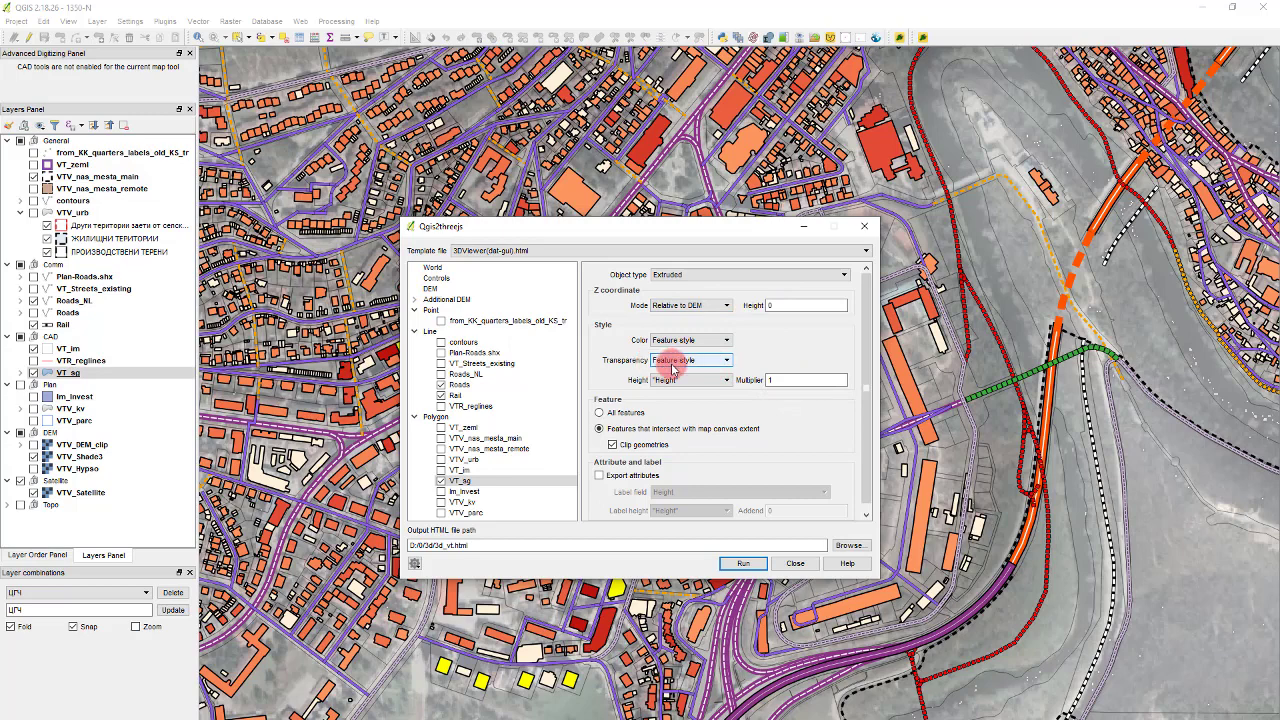
pyautogui.click(681, 346)
pyautogui.click(677, 366)
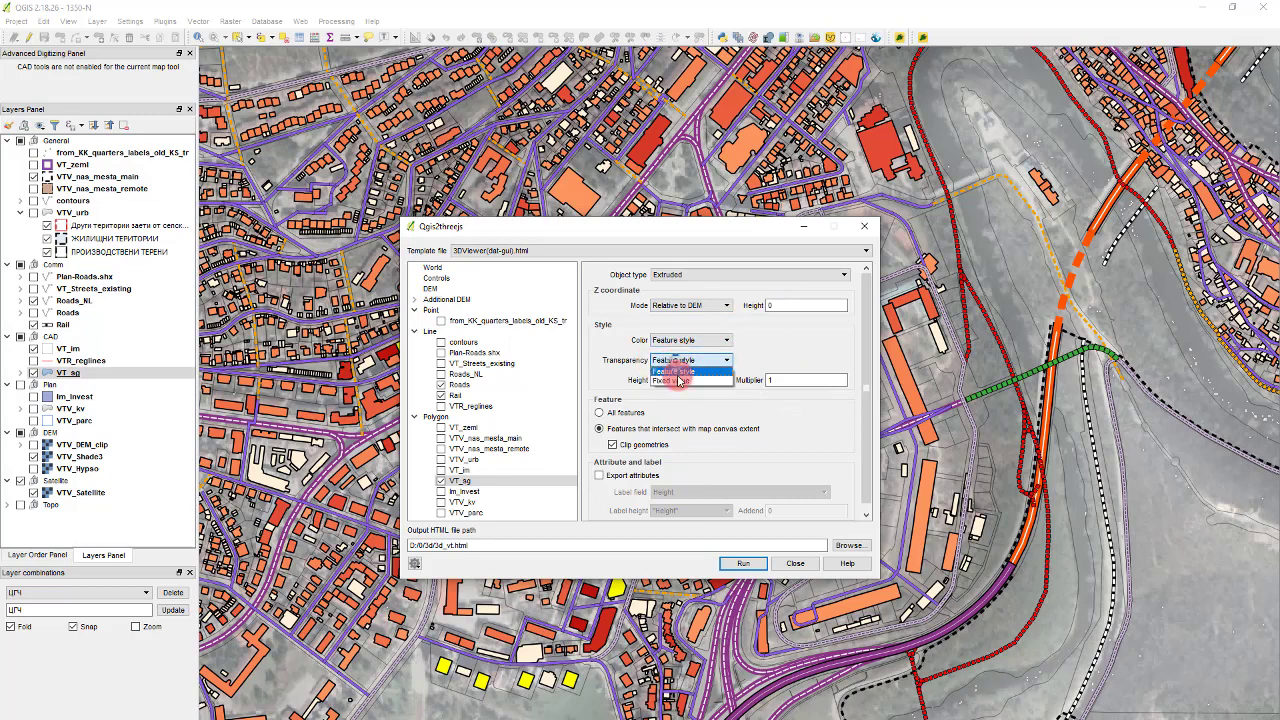
pyautogui.click(676, 381)
pyautogui.click(806, 362)
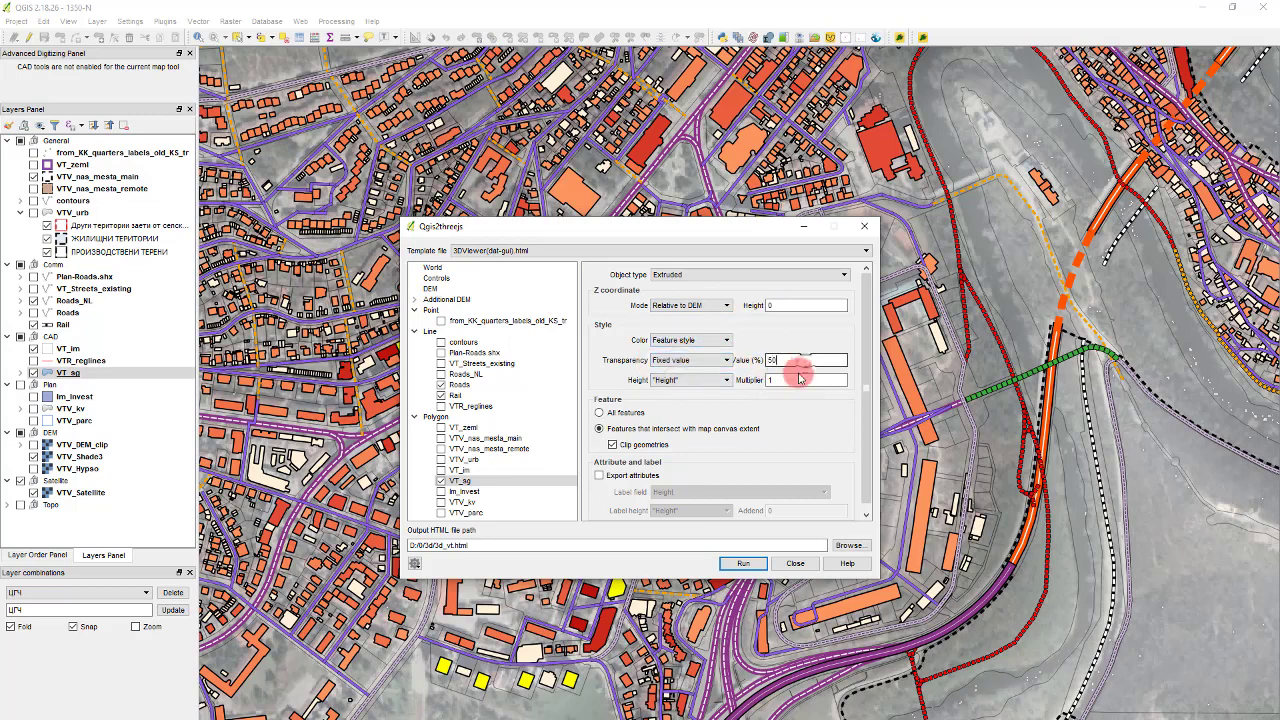
pyautogui.click(797, 378)
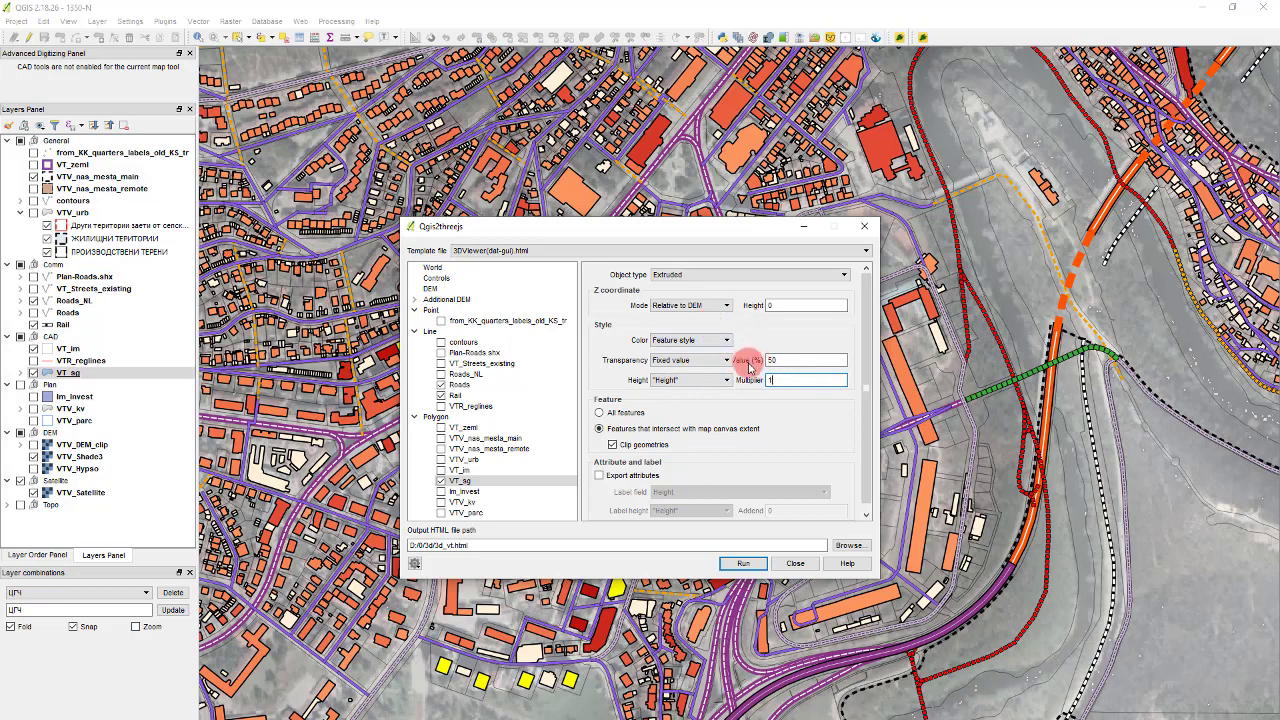
pyautogui.click(809, 358)
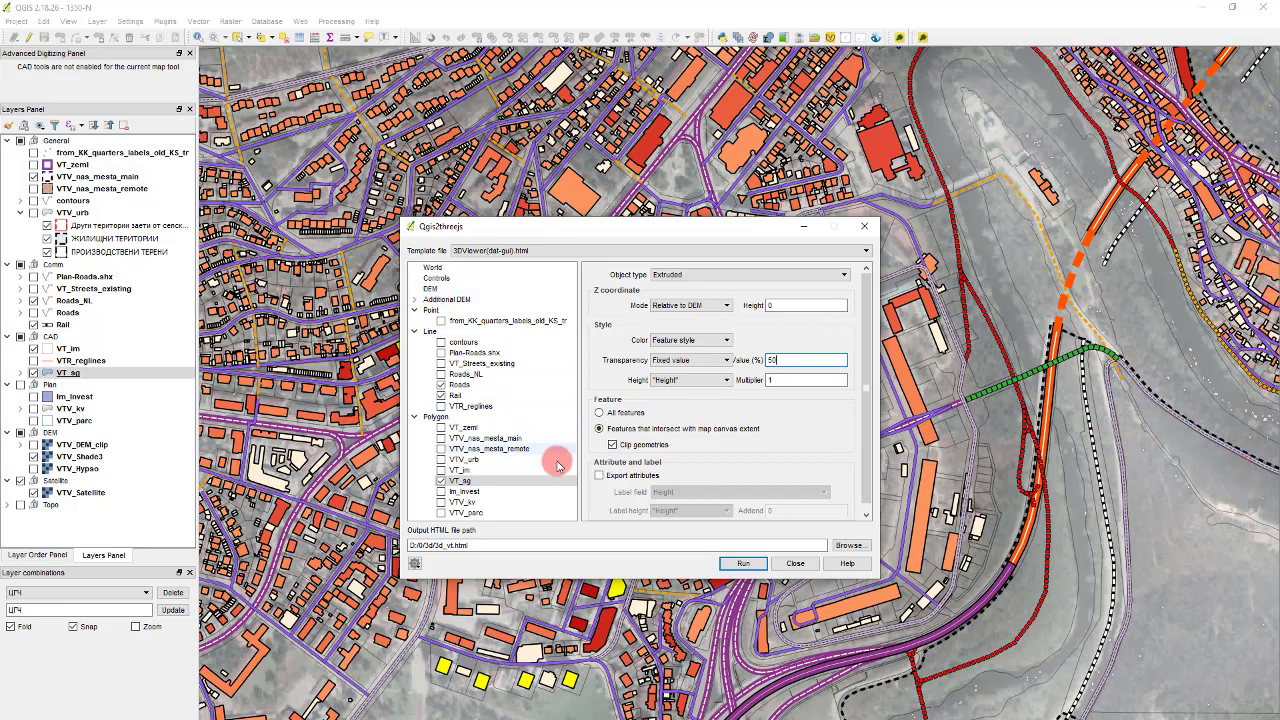
# Confirm the output path D:/0/3d/3d_vt.html and run the export
pyautogui.scroll(-1, 722, 458)
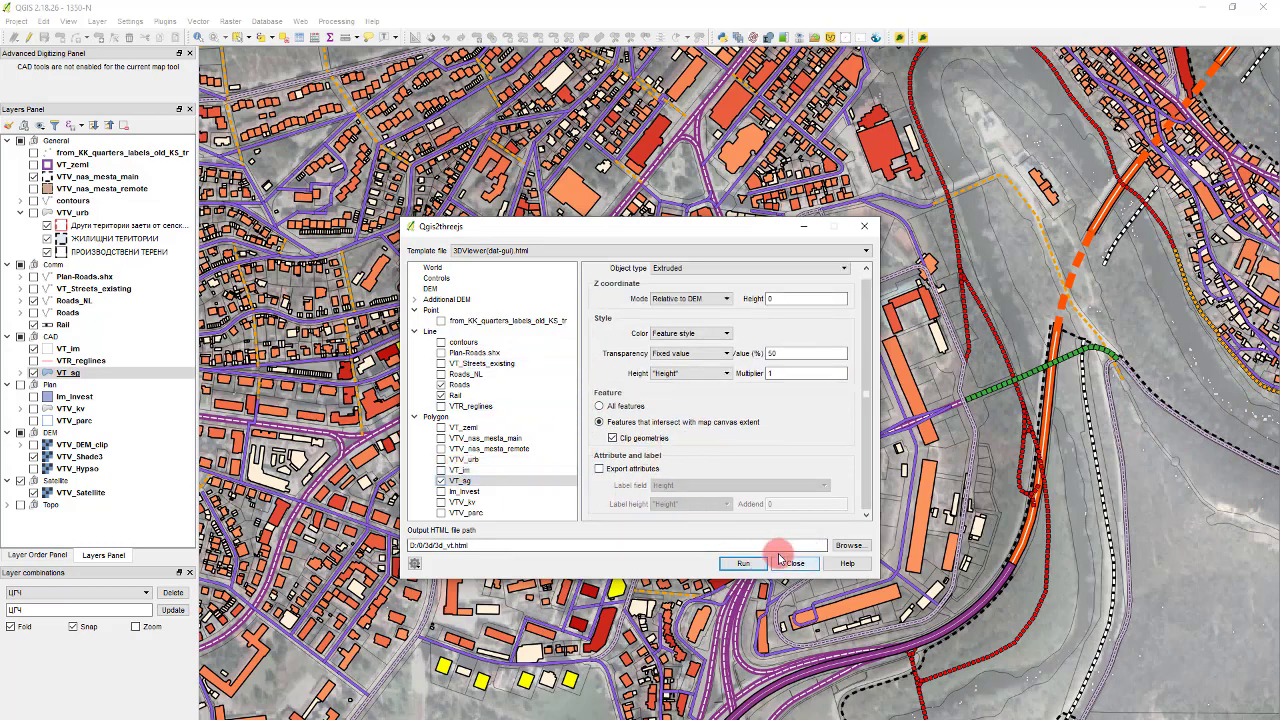
pyautogui.click(461, 557)
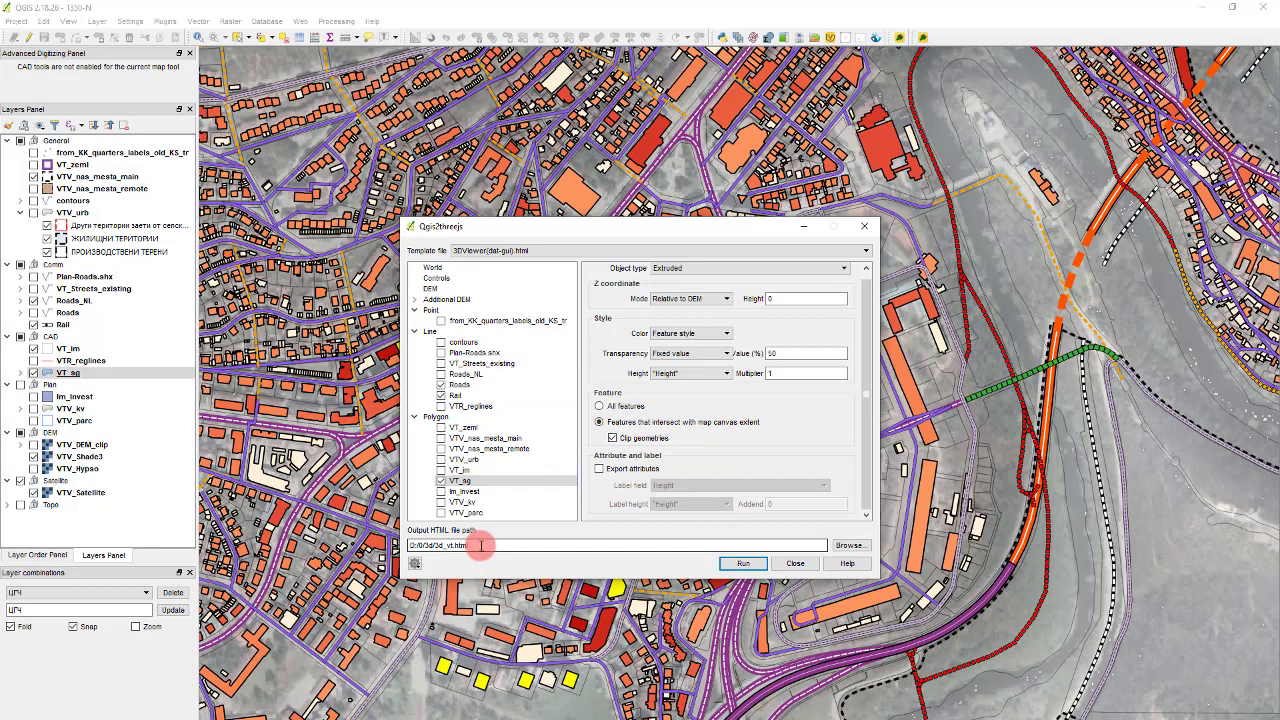
pyautogui.moveTo(481, 545); pyautogui.dragTo(366, 541)
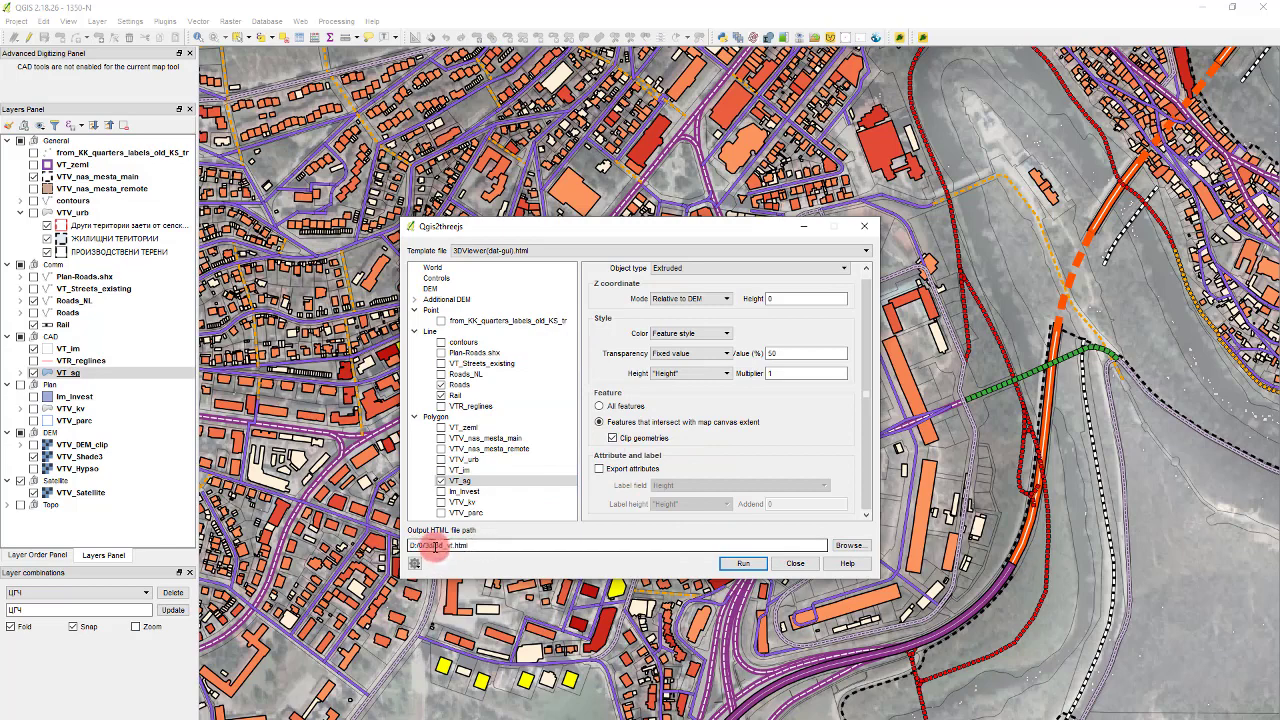
pyautogui.moveTo(338, 536); pyautogui.dragTo(436, 545)
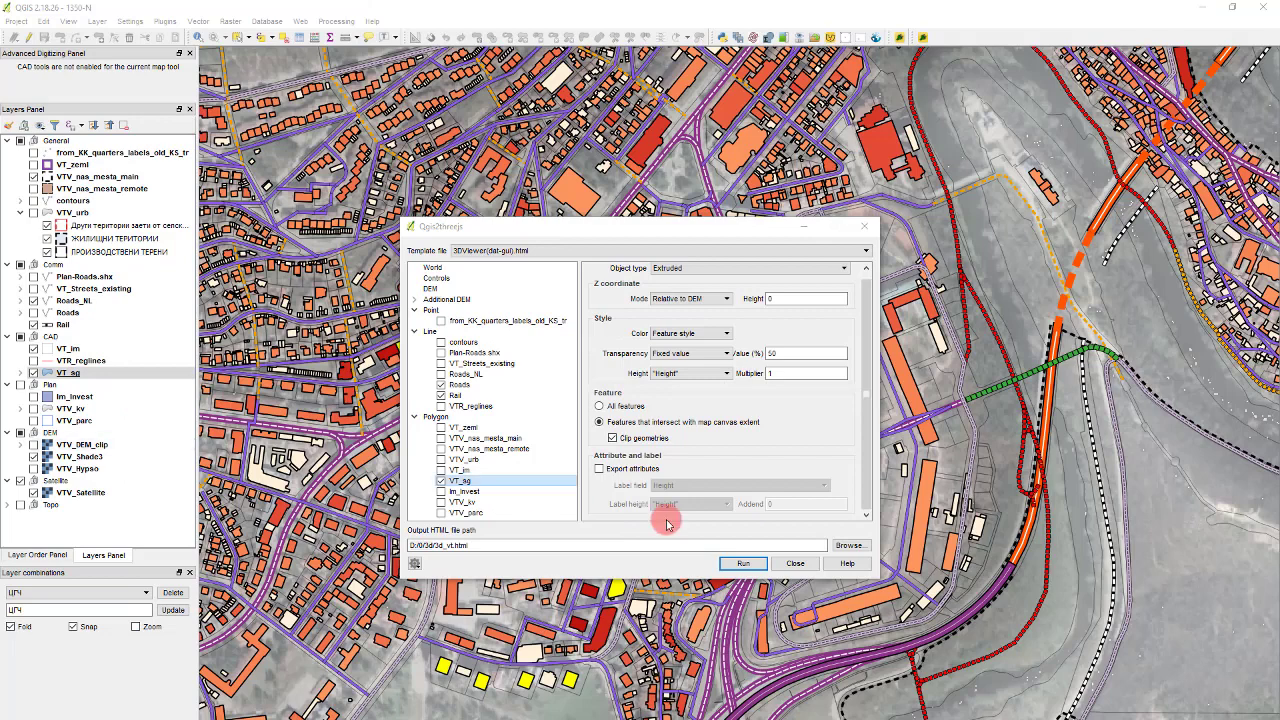
pyautogui.click(453, 546)
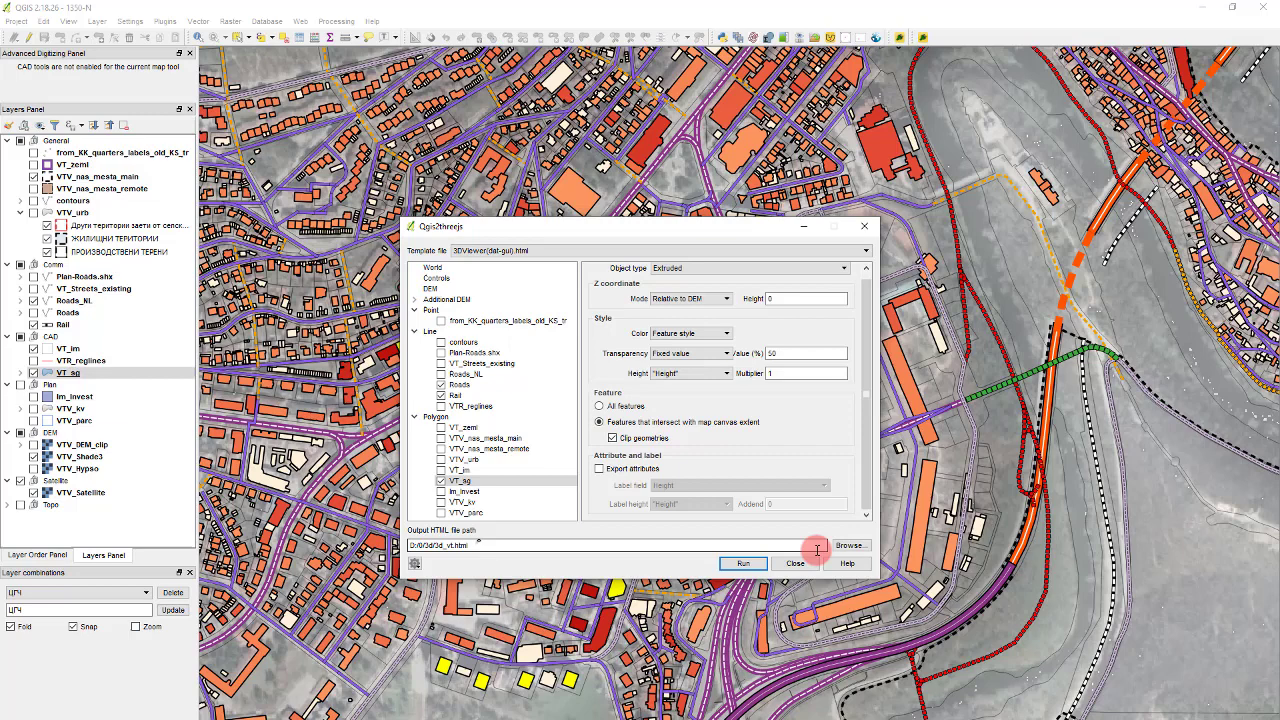
pyautogui.click(731, 563)
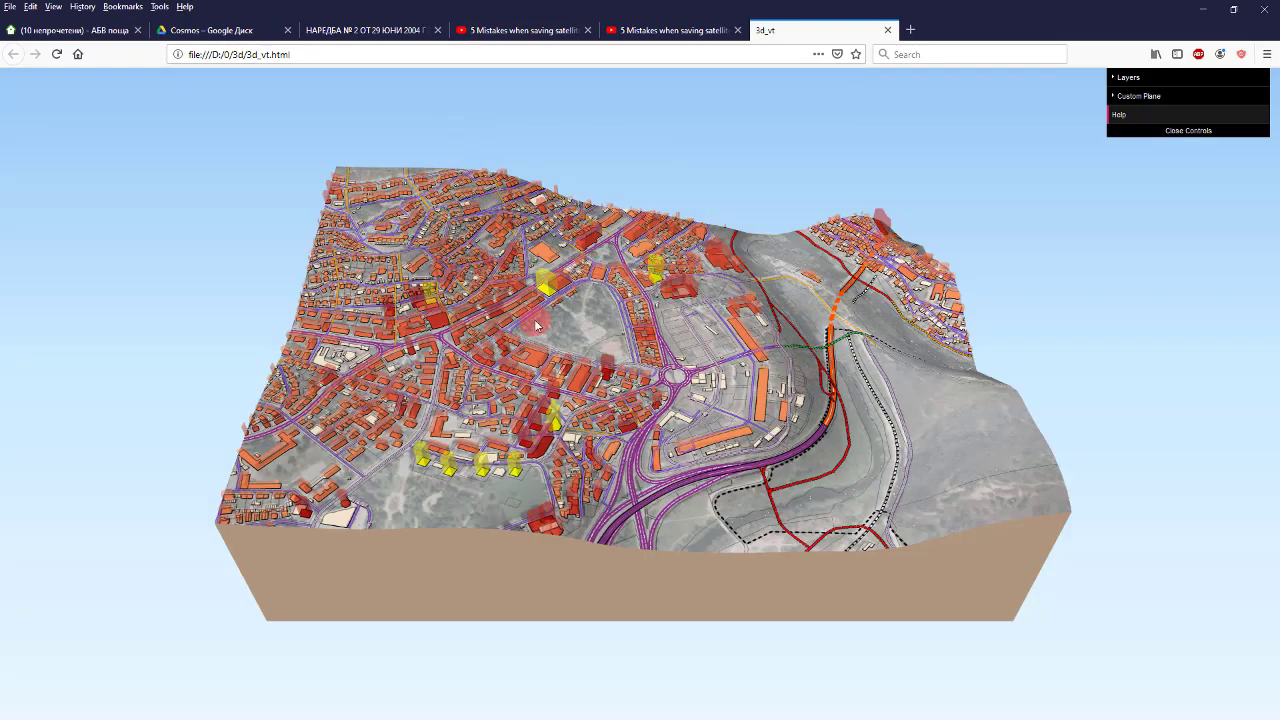
# Orbit, tilt and zoom the 3d_vt.html scene to inspect buildings, roads and rail over terrain
pyautogui.moveTo(549, 316); pyautogui.dragTo(714, 403)
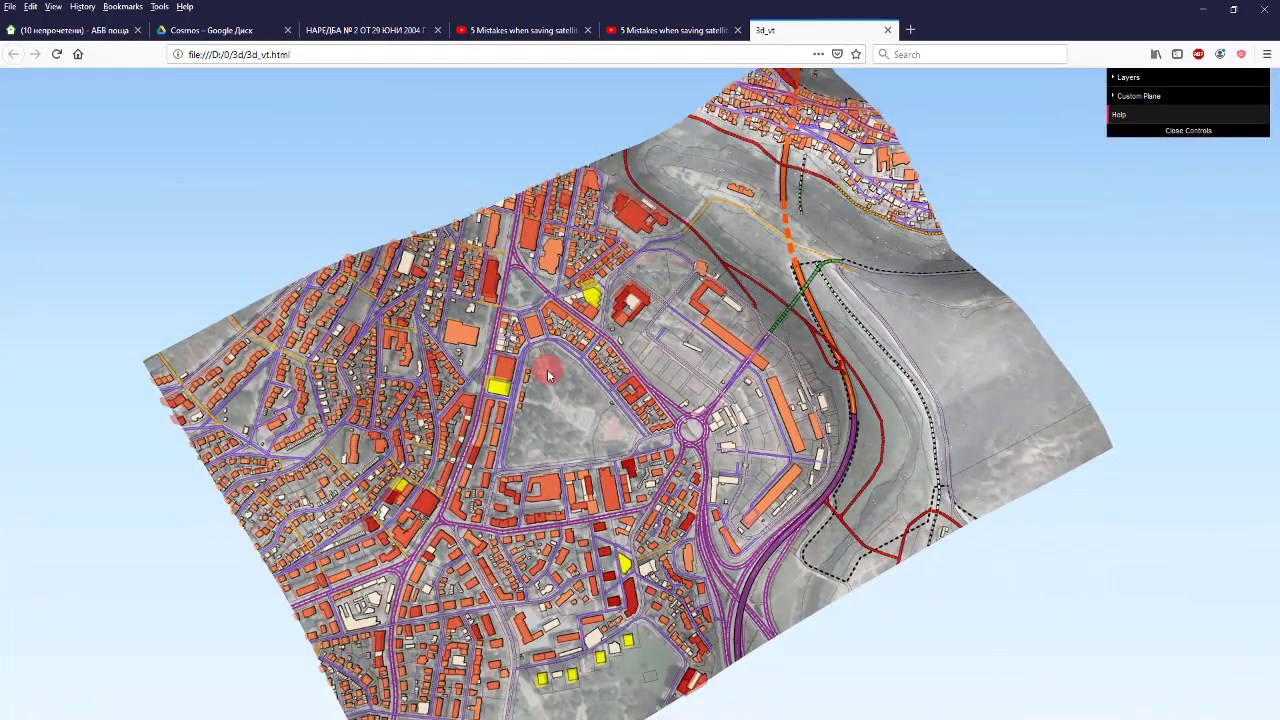
pyautogui.moveTo(547, 372); pyautogui.dragTo(629, 340)
pyautogui.moveTo(521, 402); pyautogui.dragTo(569, 296)
pyautogui.click(399, 51)
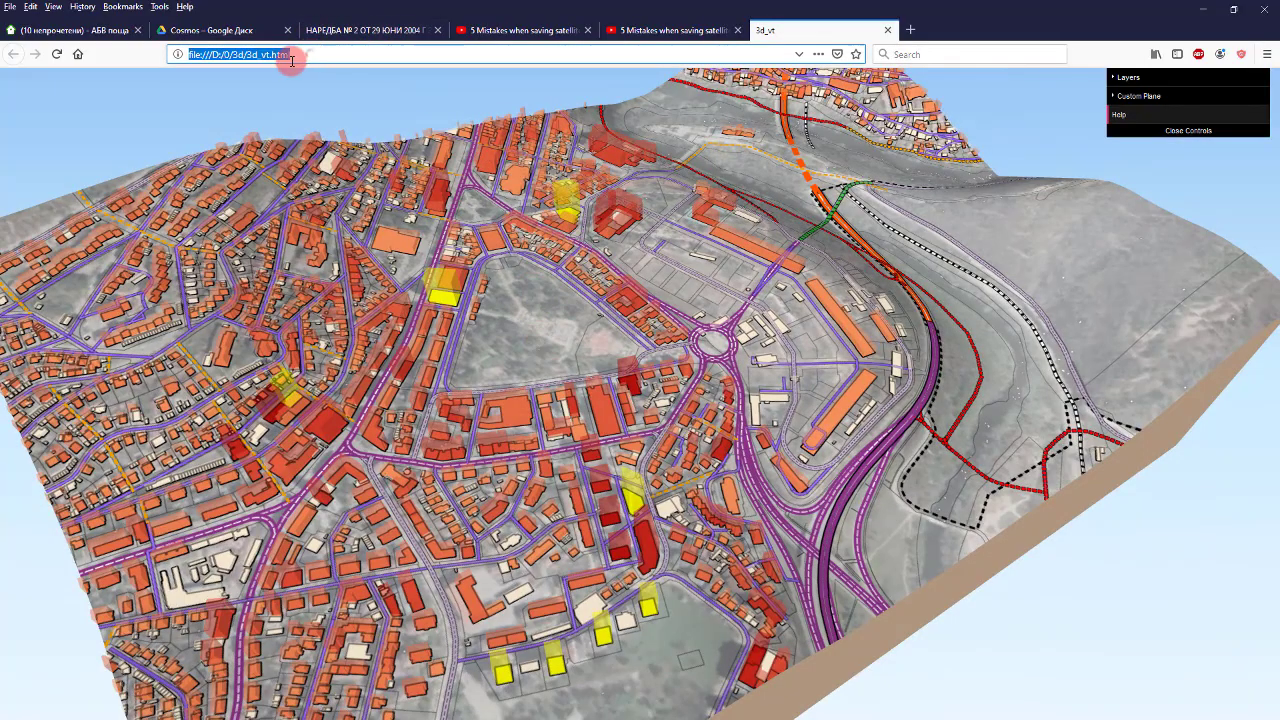
pyautogui.moveTo(507, 303); pyautogui.dragTo(284, 251)
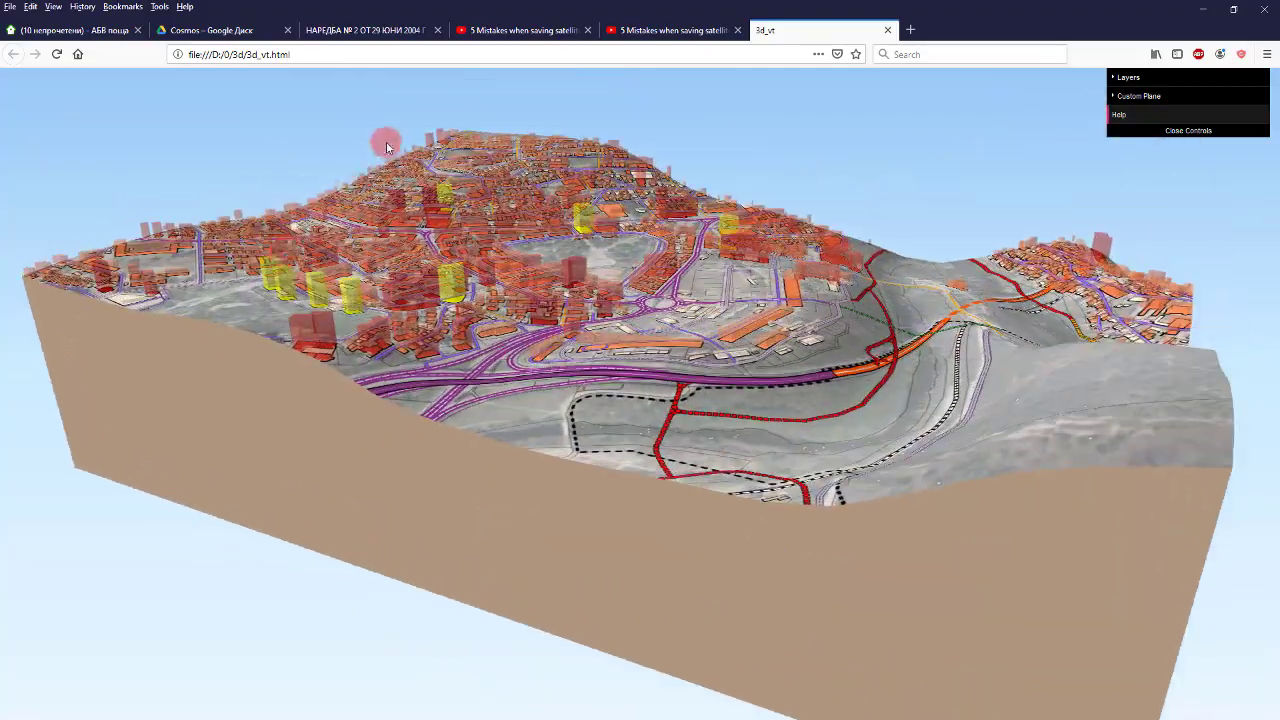
pyautogui.moveTo(386, 141); pyautogui.dragTo(540, 314)
pyautogui.moveTo(596, 283); pyautogui.dragTo(638, 230)
pyautogui.hotkey('alt', 'Tab')
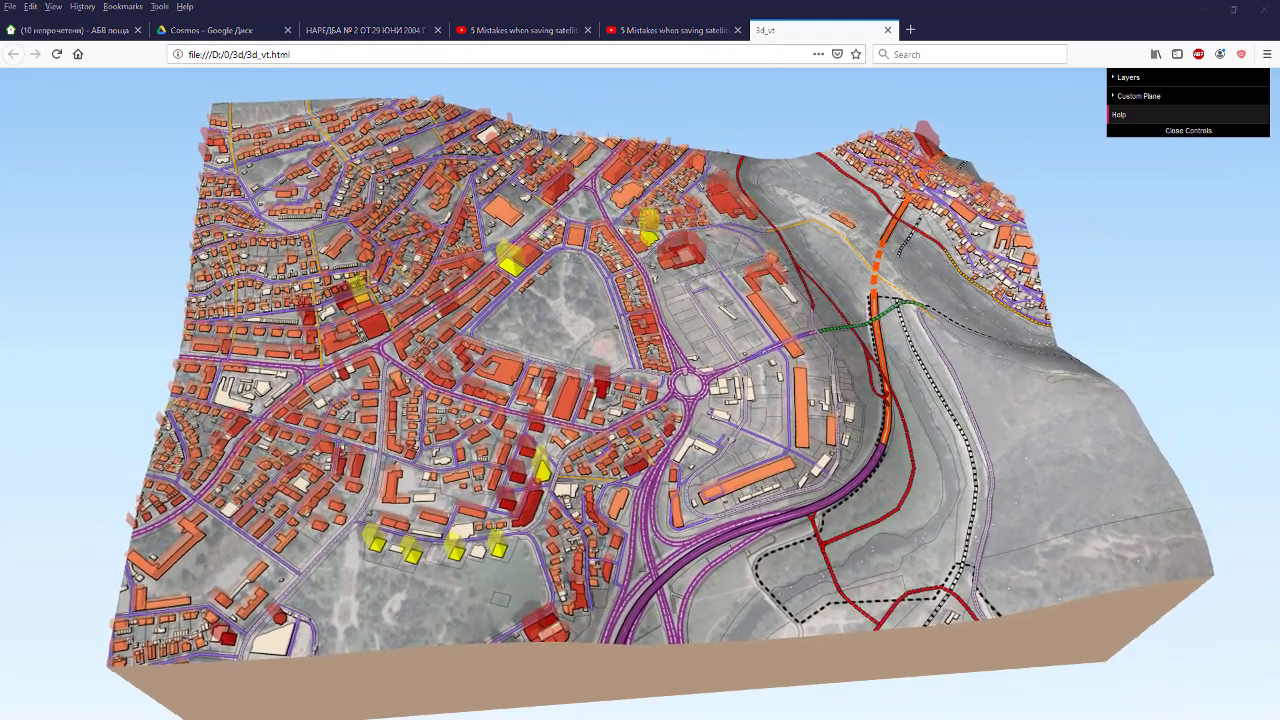
pyautogui.doubleClick(418, 30)
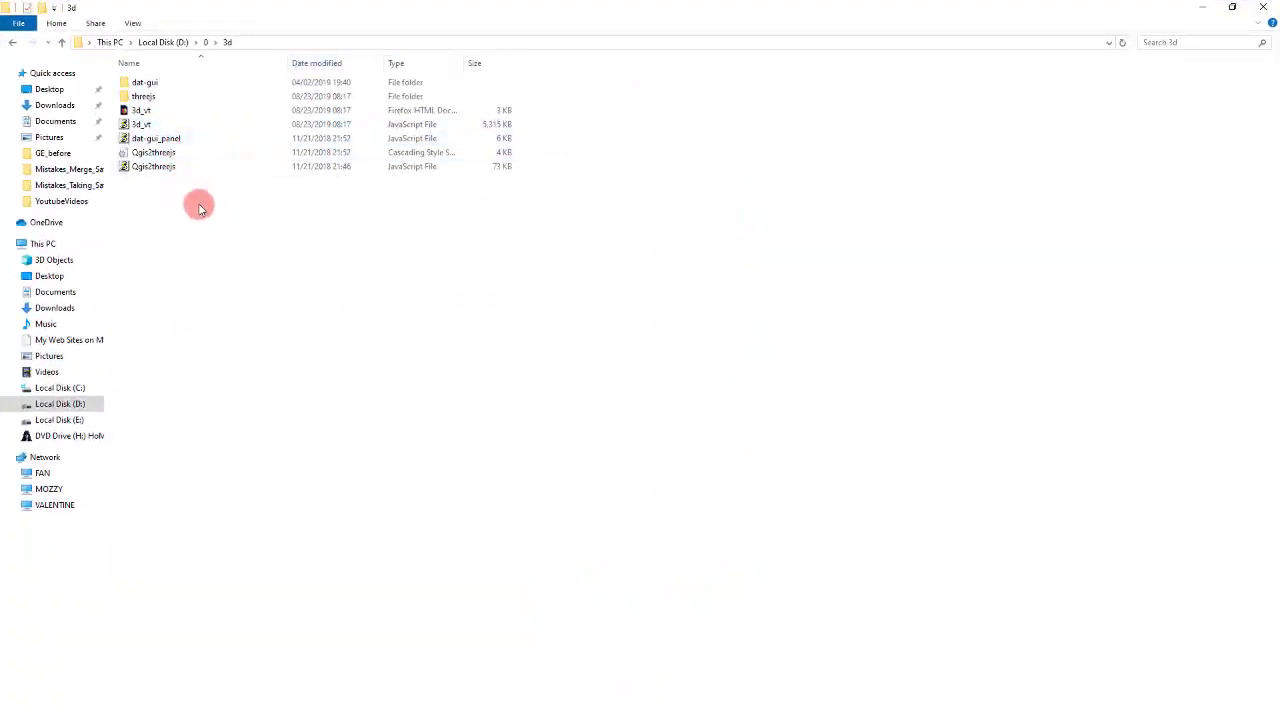
pyautogui.click(151, 114)
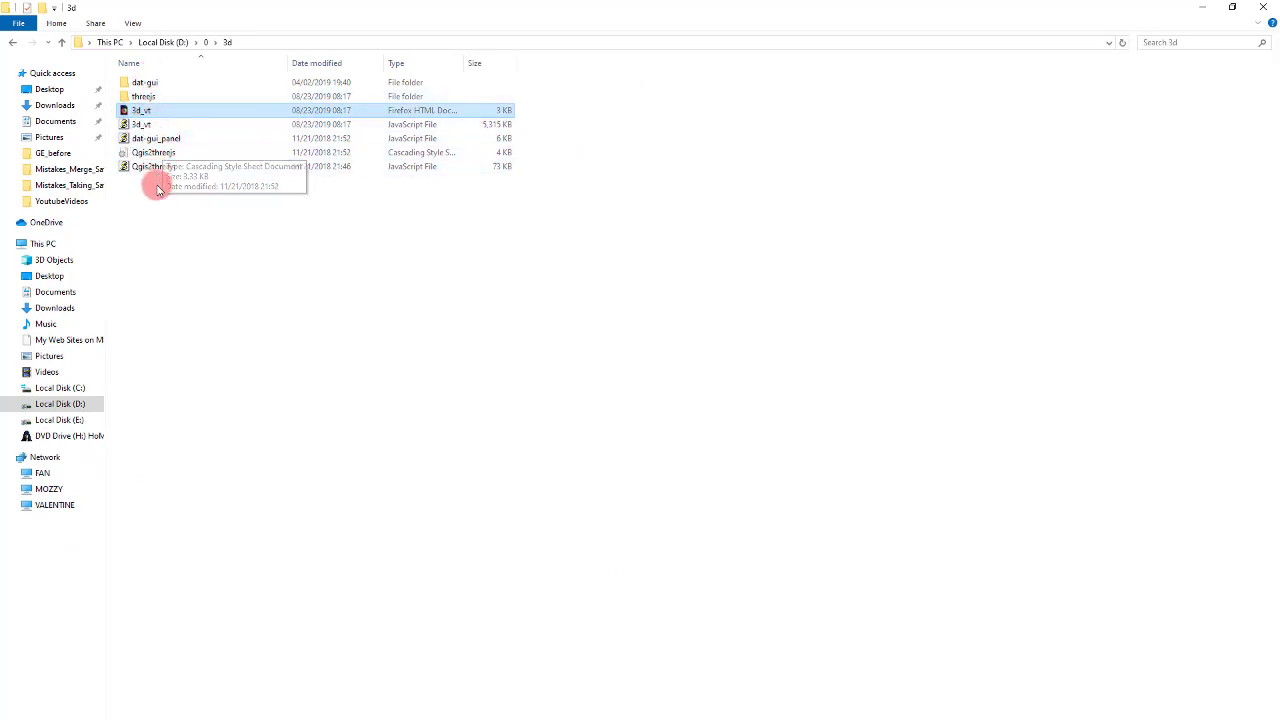
pyautogui.click(160, 190)
pyautogui.click(168, 166)
pyautogui.click(160, 137)
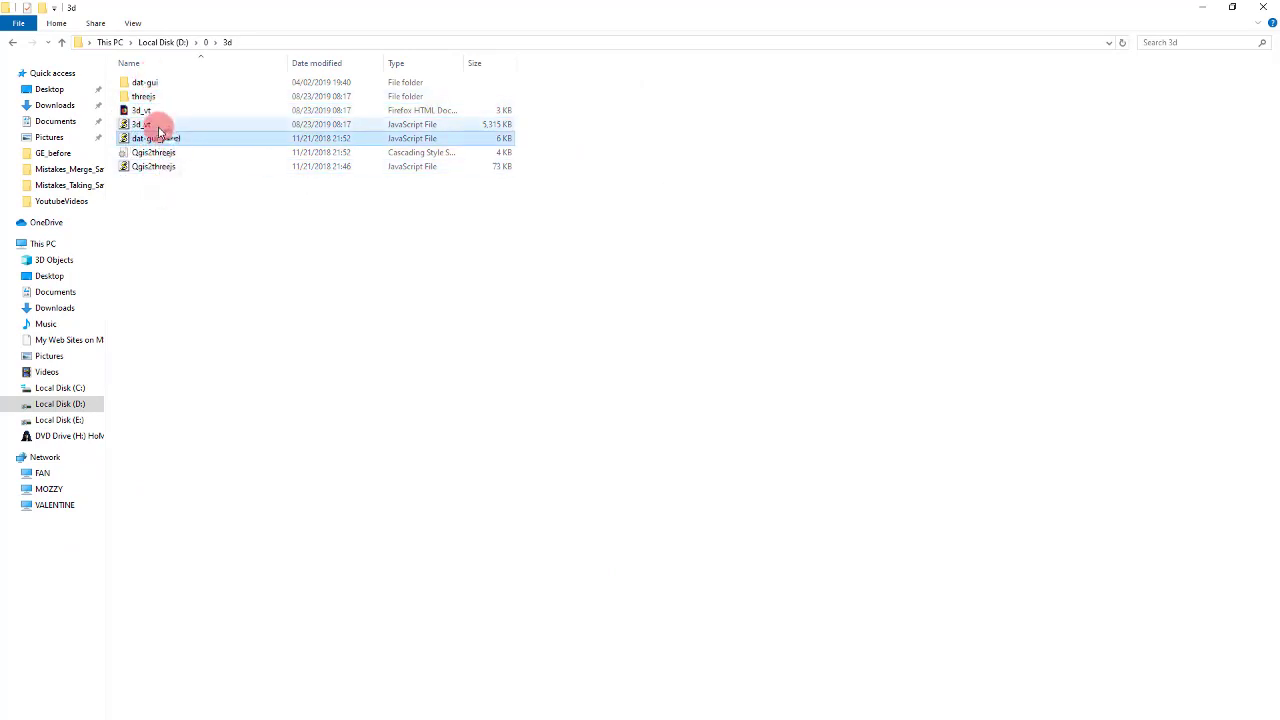
pyautogui.doubleClick(297, 14)
pyautogui.click(846, 225)
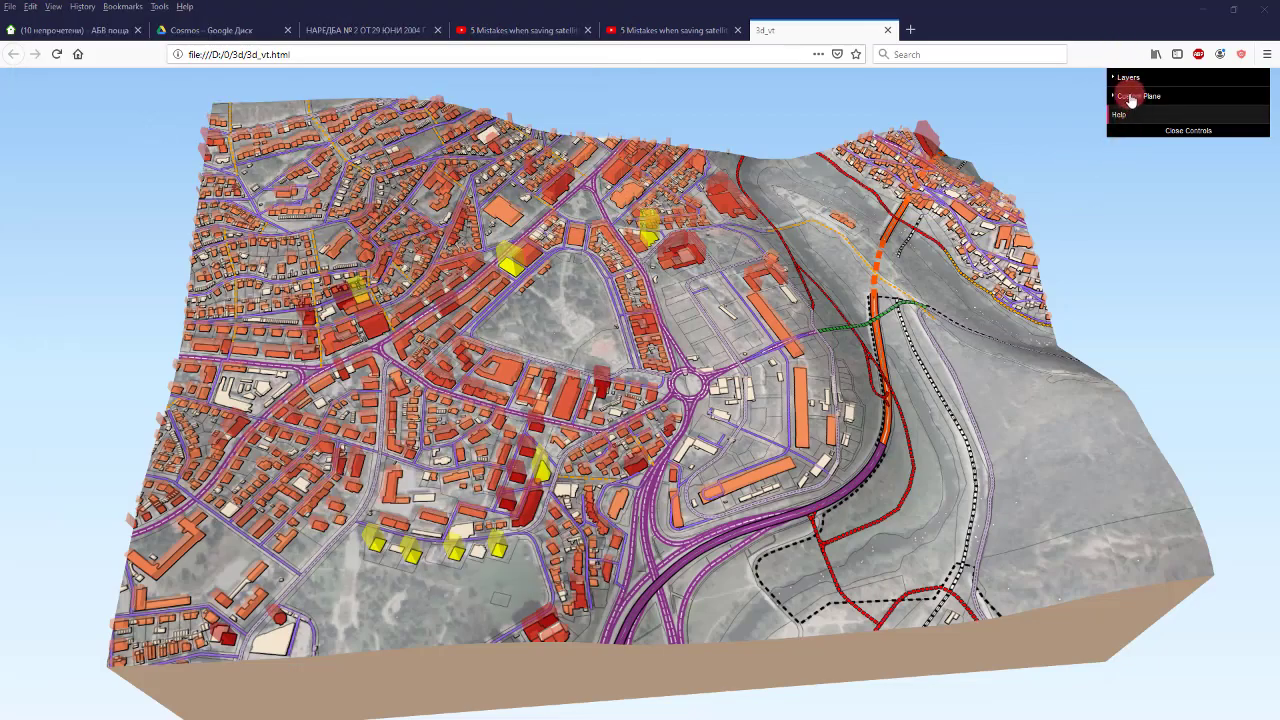
# Orbit the exported 3D scene to view the semi-transparent buildings and terrain from a new angle
pyautogui.moveTo(675, 284); pyautogui.dragTo(446, 310)
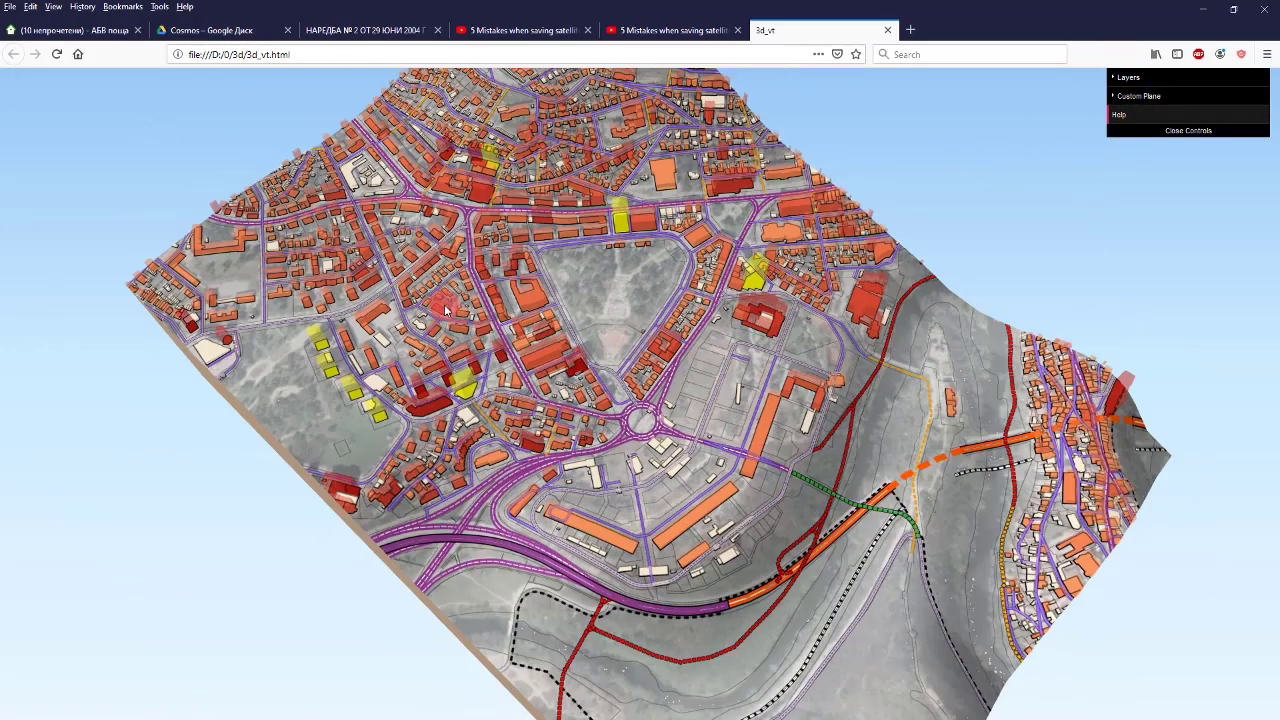